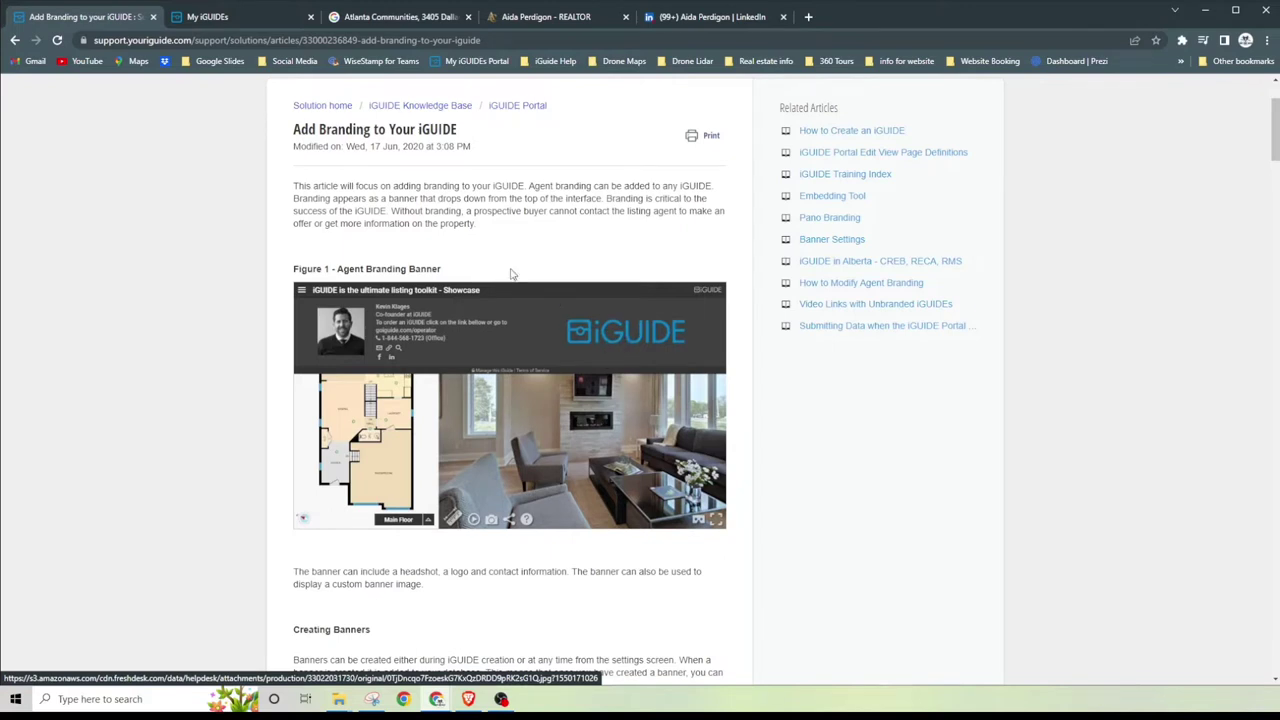
# Step: Open the account Settings page from the account name menu on the iGUIDE portal tab
pyautogui.click(232, 18)
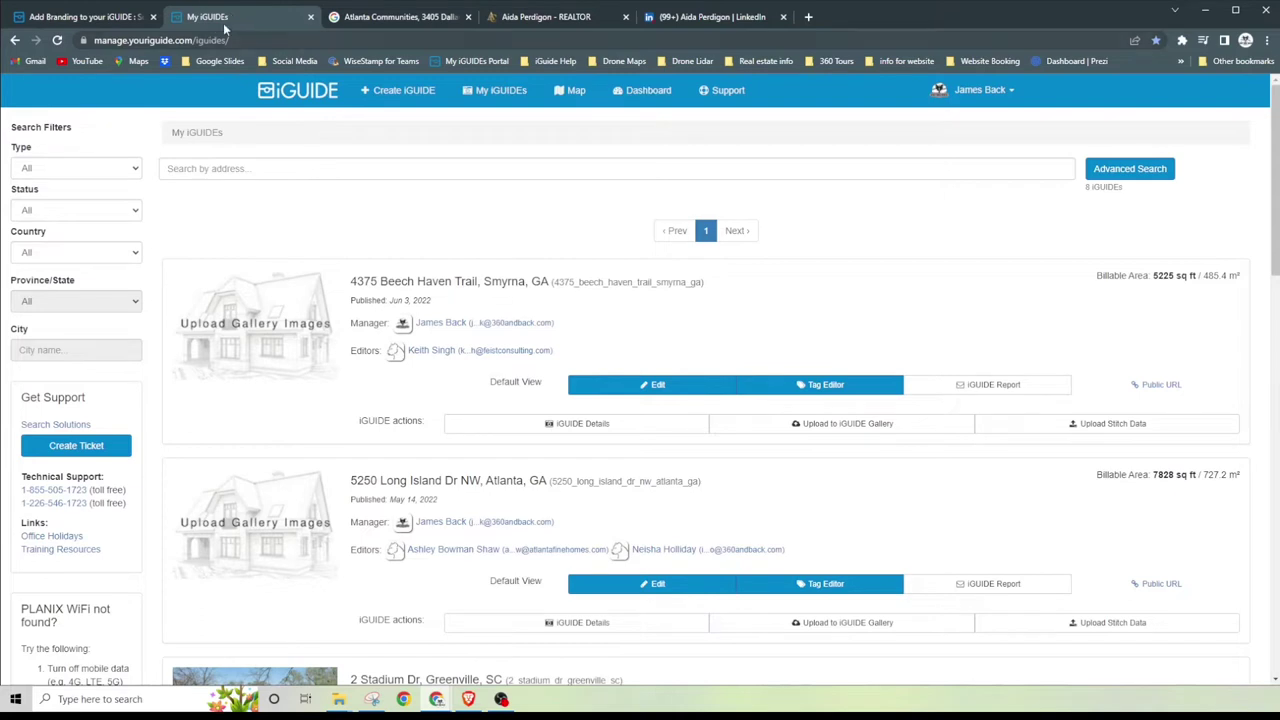
pyautogui.click(1010, 92)
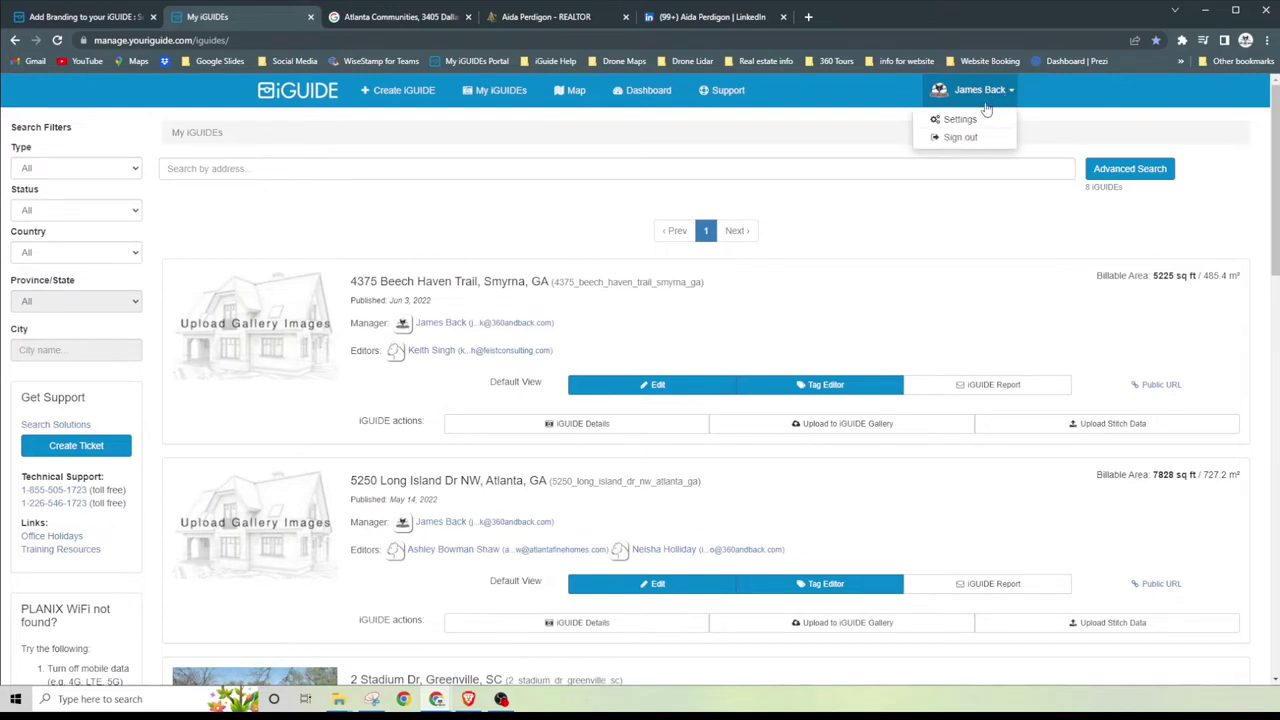
pyautogui.click(960, 121)
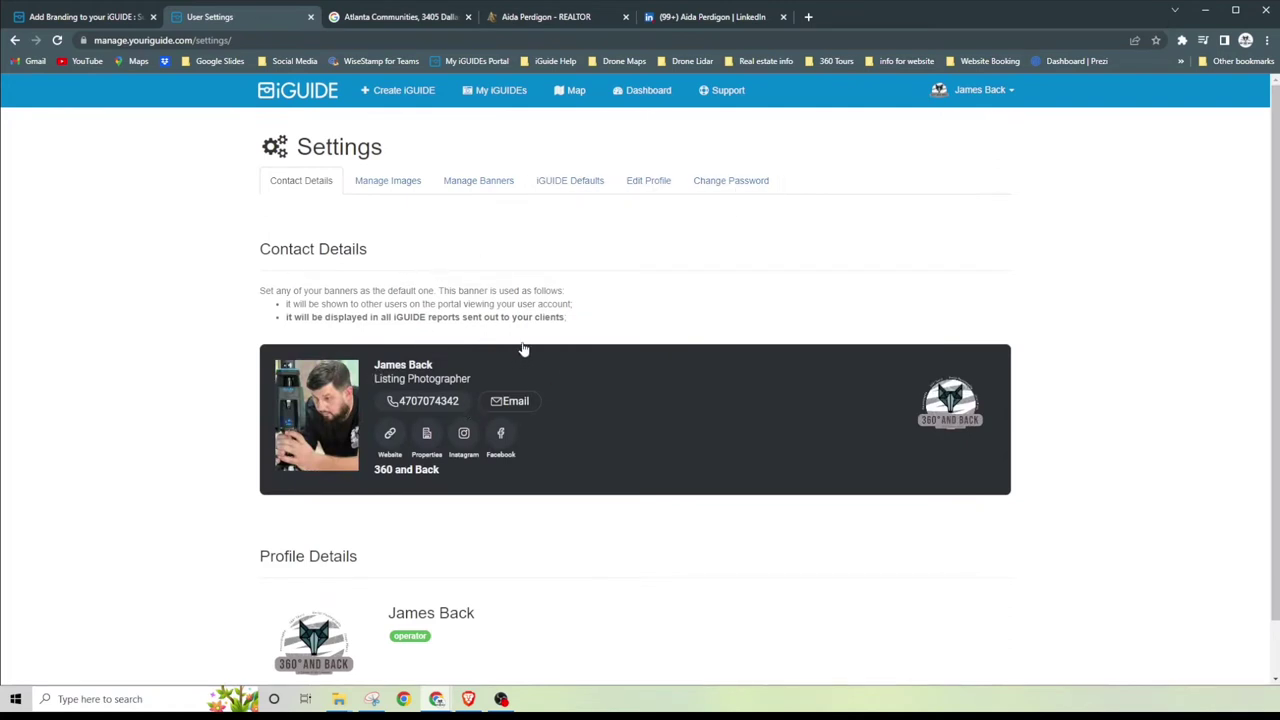
# Step: Review the saved banners under Manage Banners, then start a new banner
pyautogui.click(478, 181)
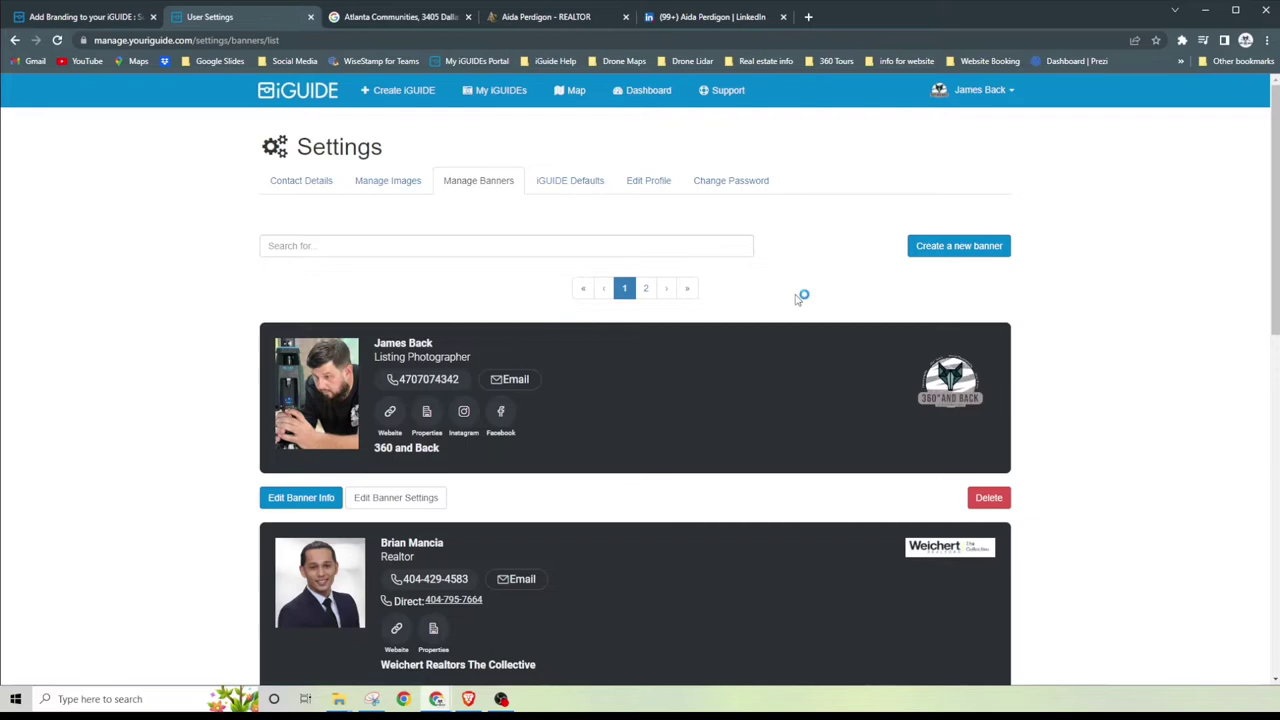
pyautogui.scroll(-8, 763, 308)
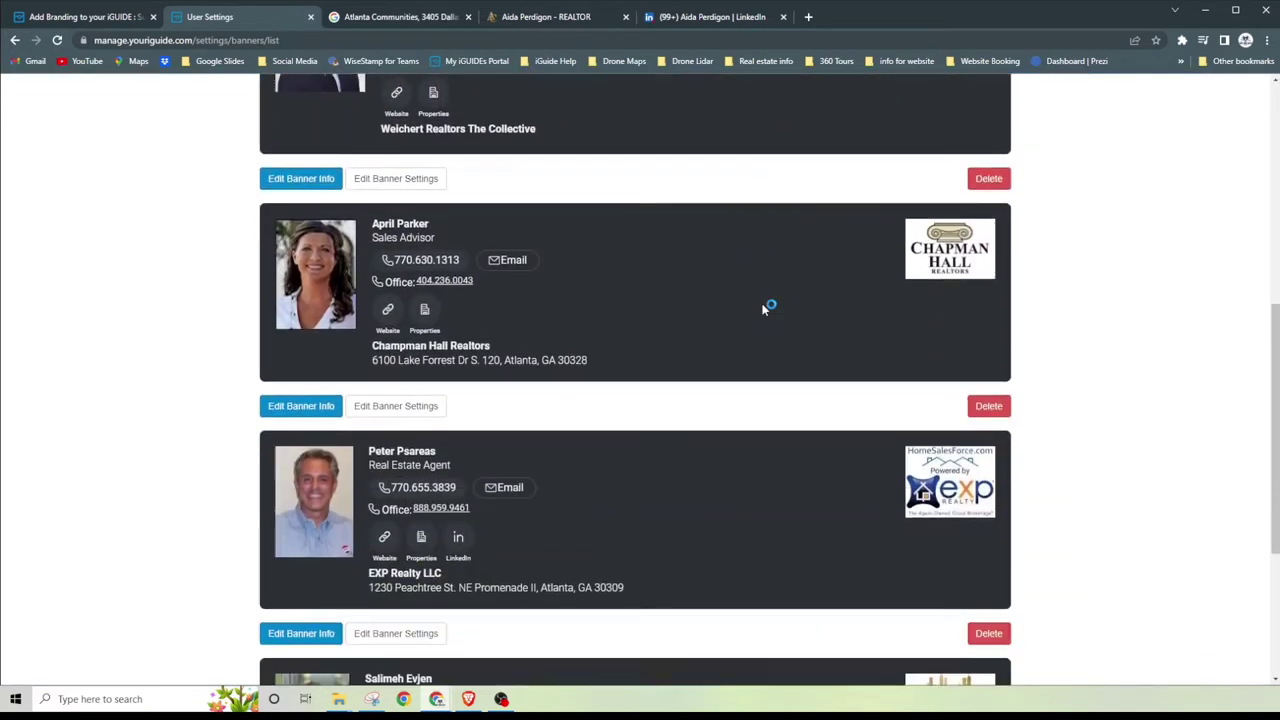
pyautogui.scroll(8, 763, 308)
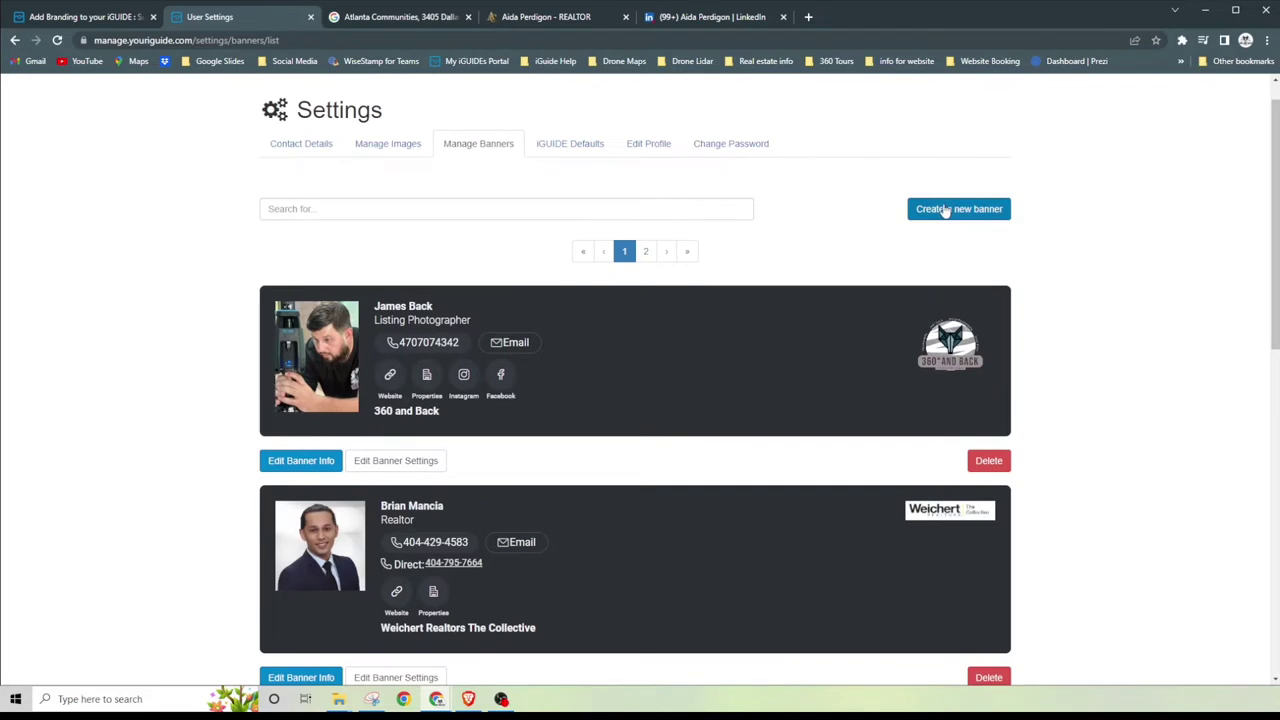
pyautogui.click(945, 211)
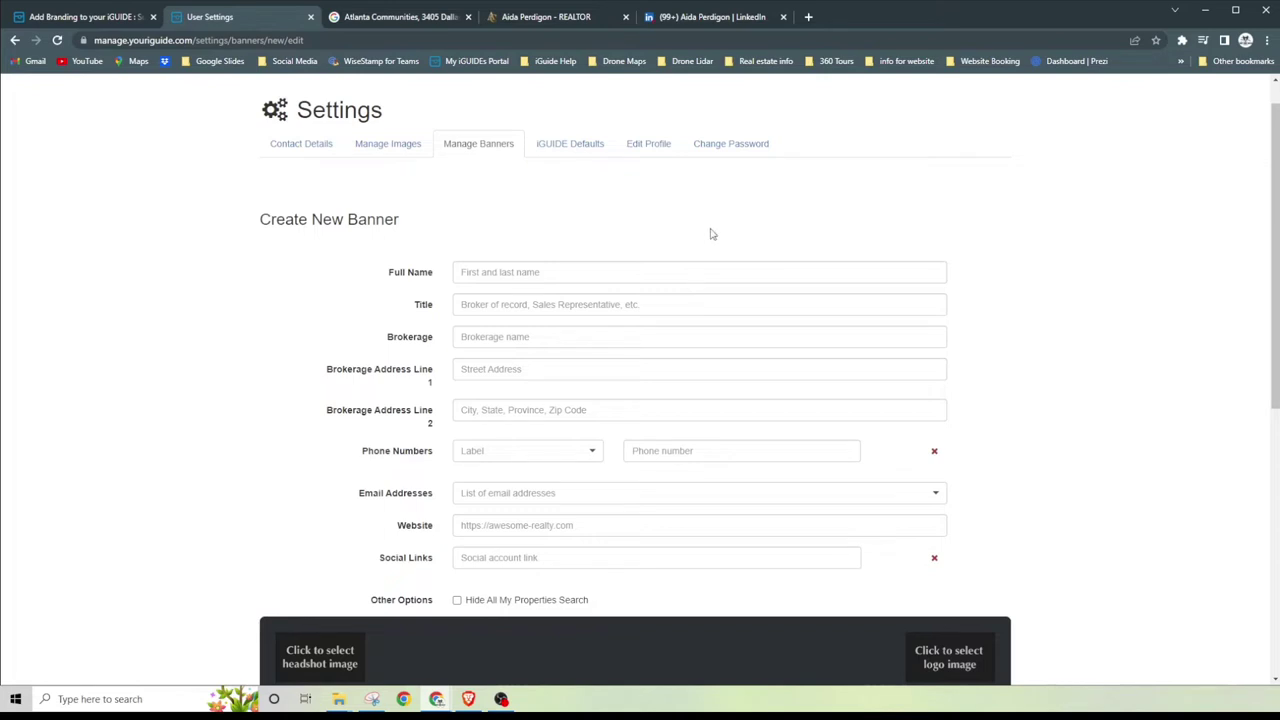
# Step: Enter the realtor's full name and the title 'Realtor' on the new banner
pyautogui.click(544, 271)
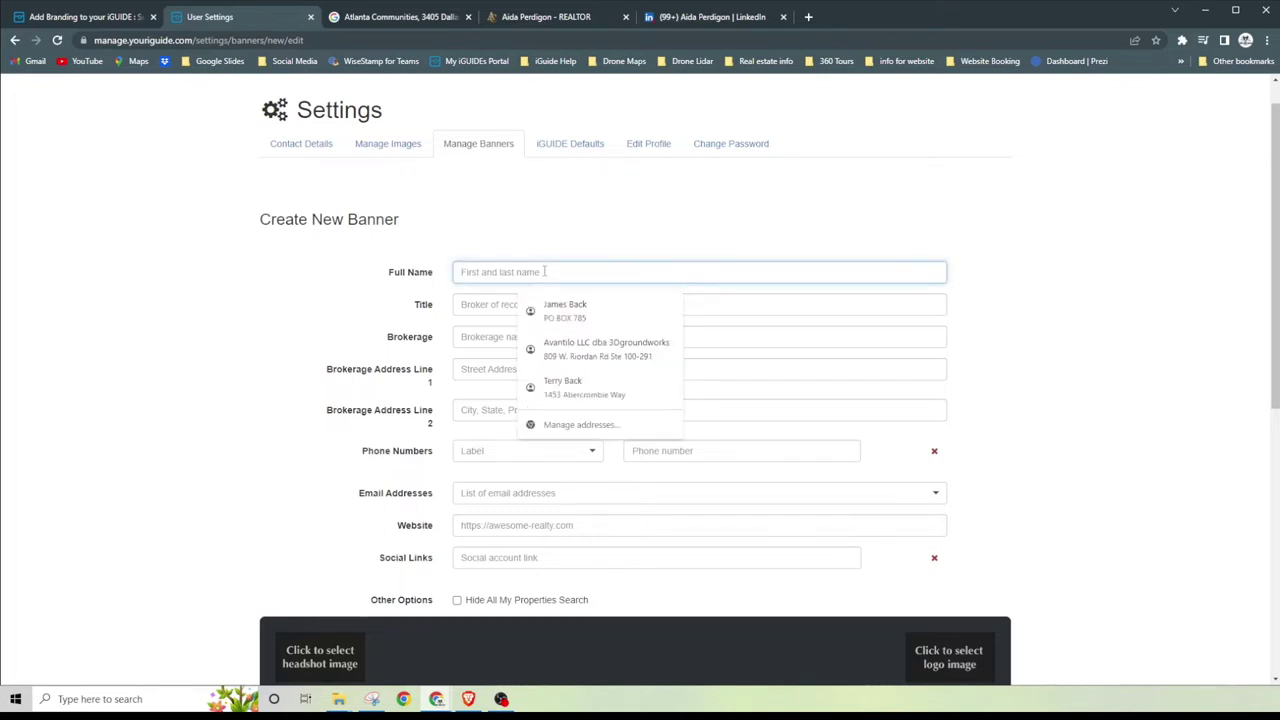
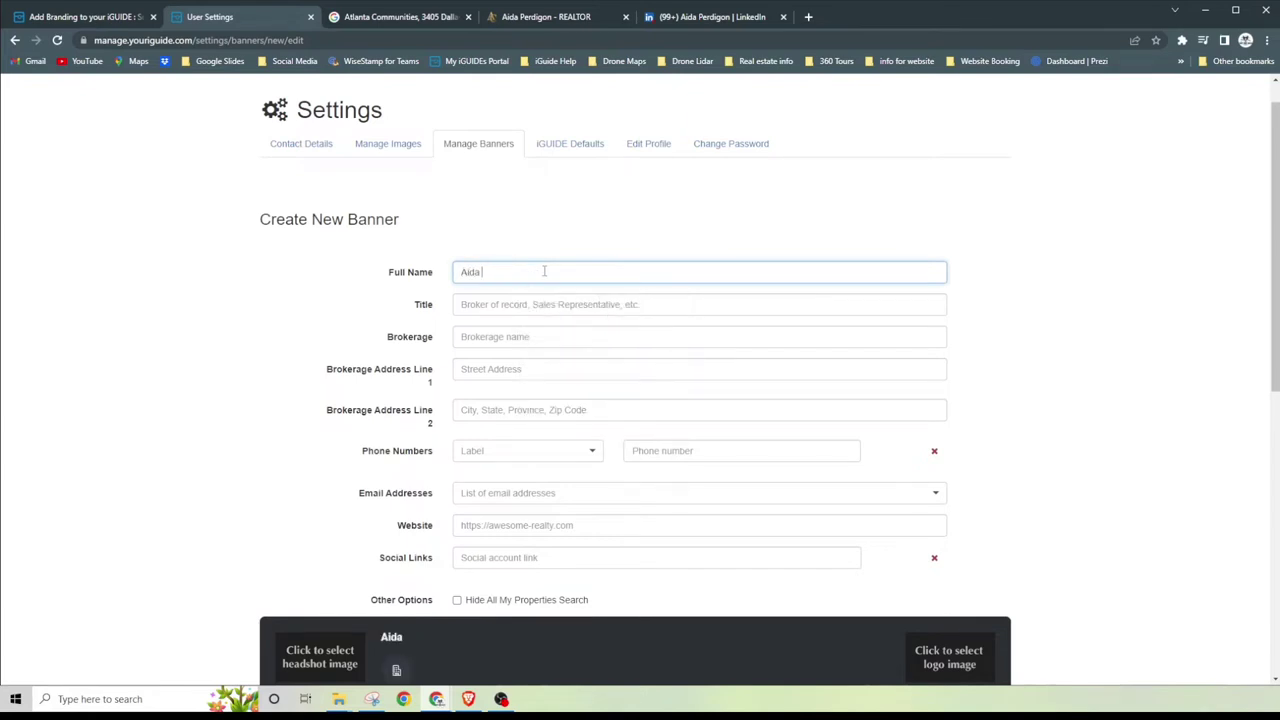
pyautogui.click(540, 305)
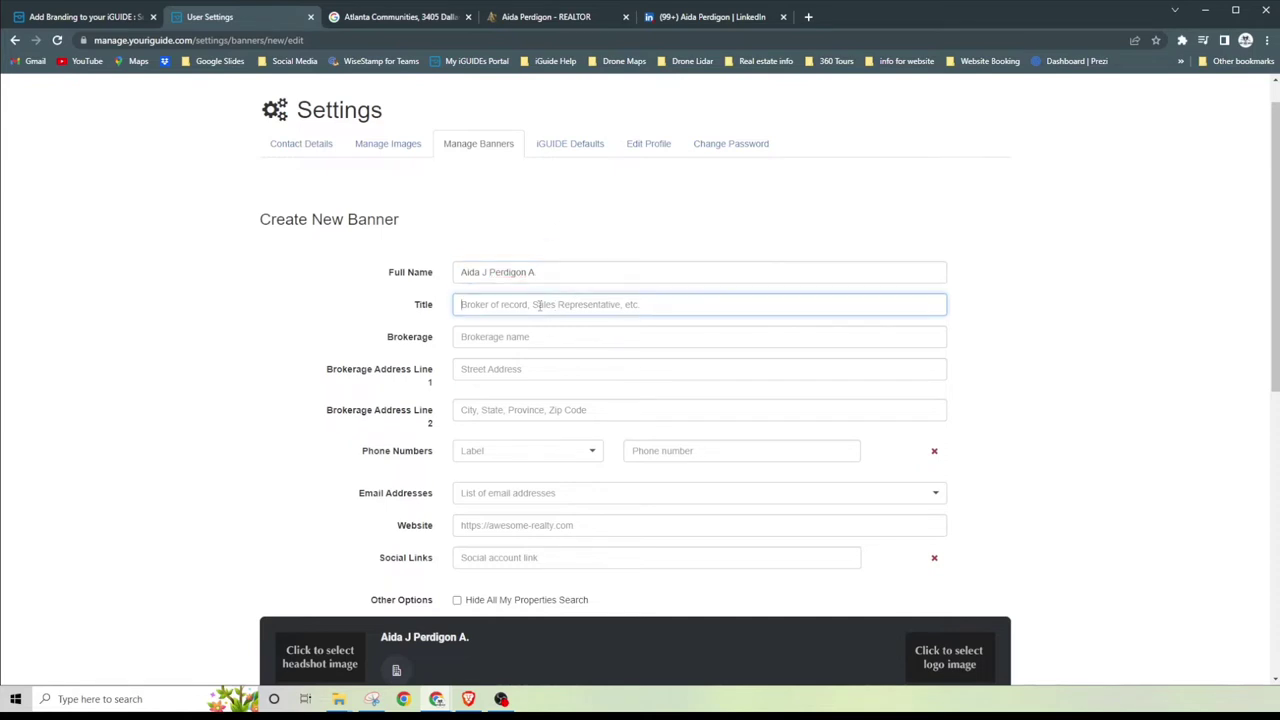
pyautogui.click(511, 17)
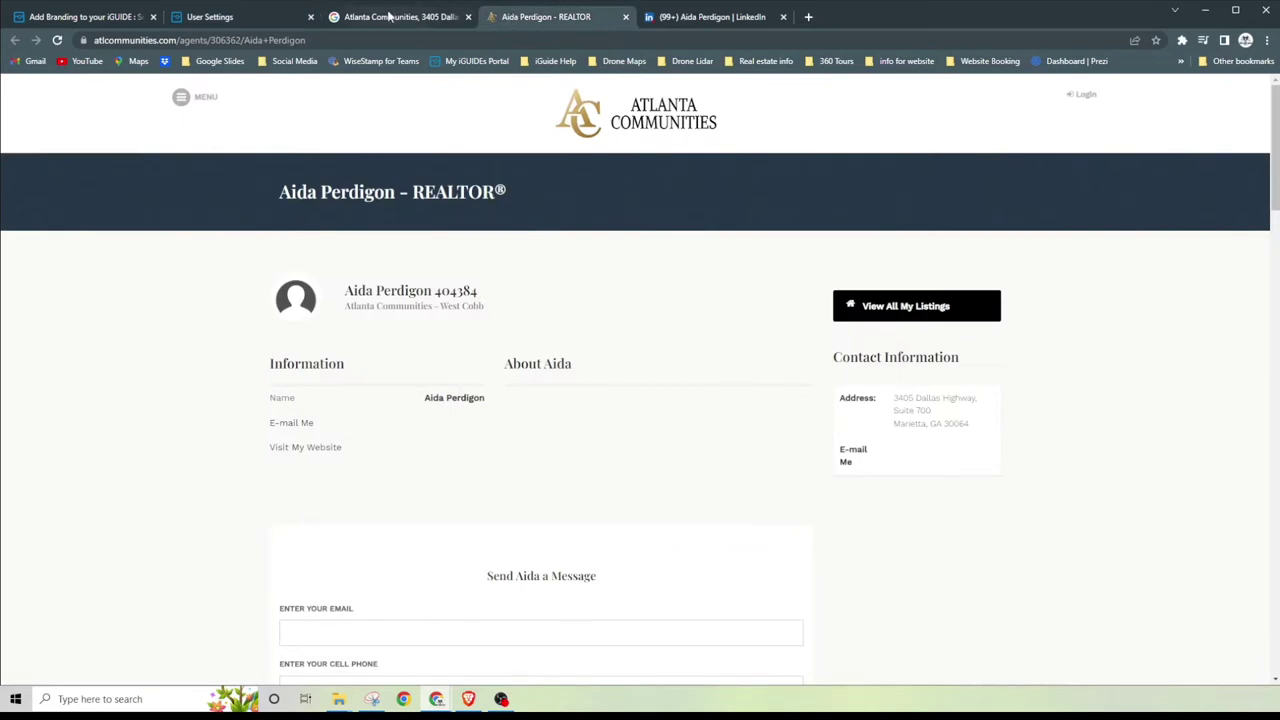
pyautogui.click(390, 18)
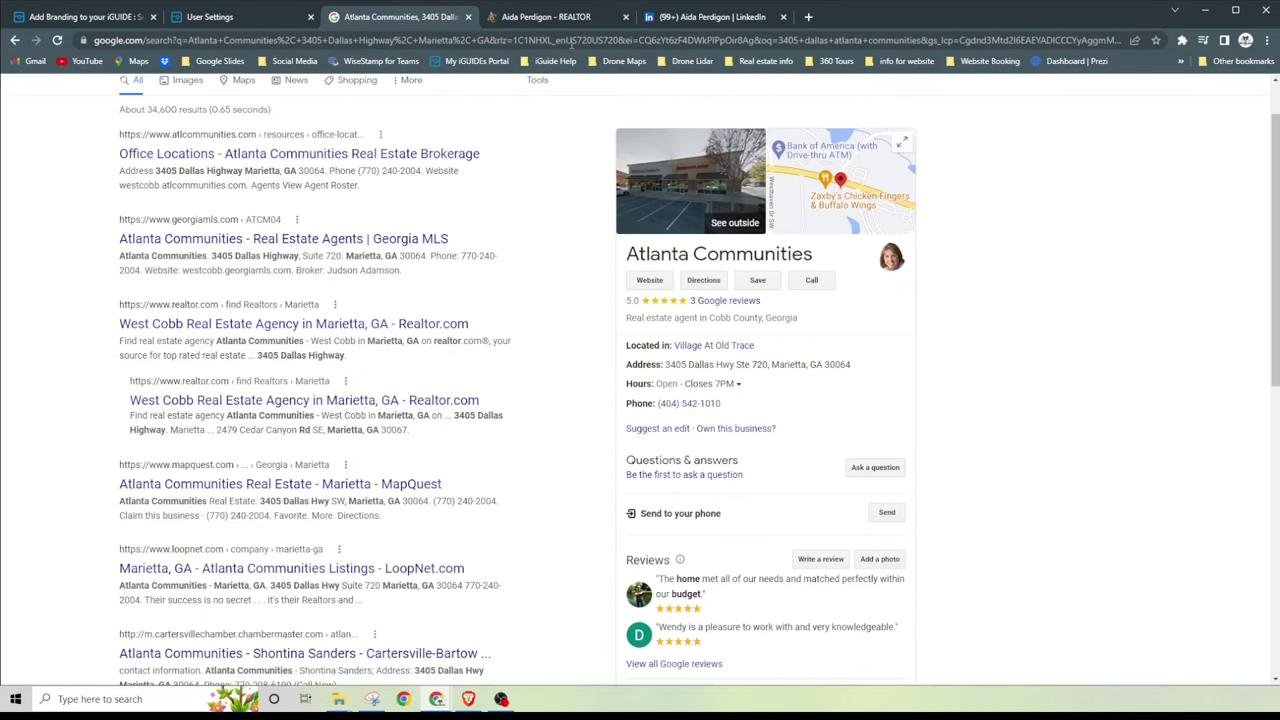
pyautogui.click(215, 17)
pyautogui.click(514, 336)
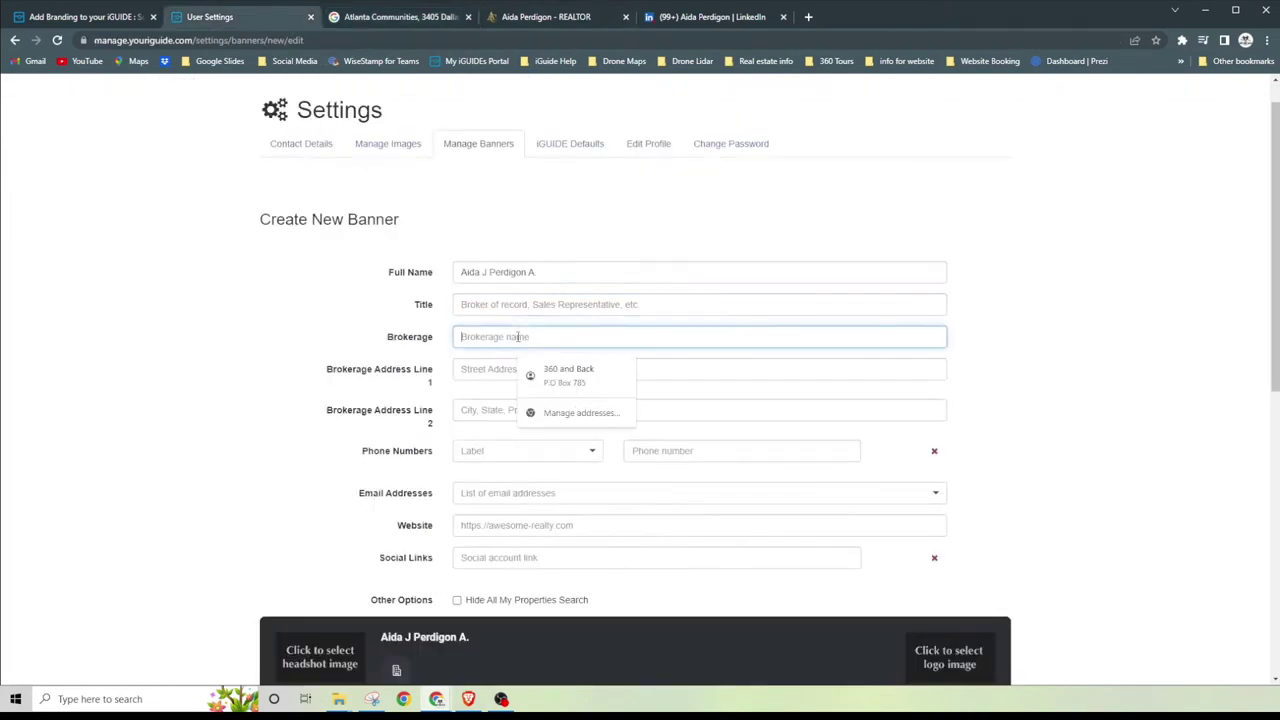
pyautogui.click(504, 305)
pyautogui.write('R')
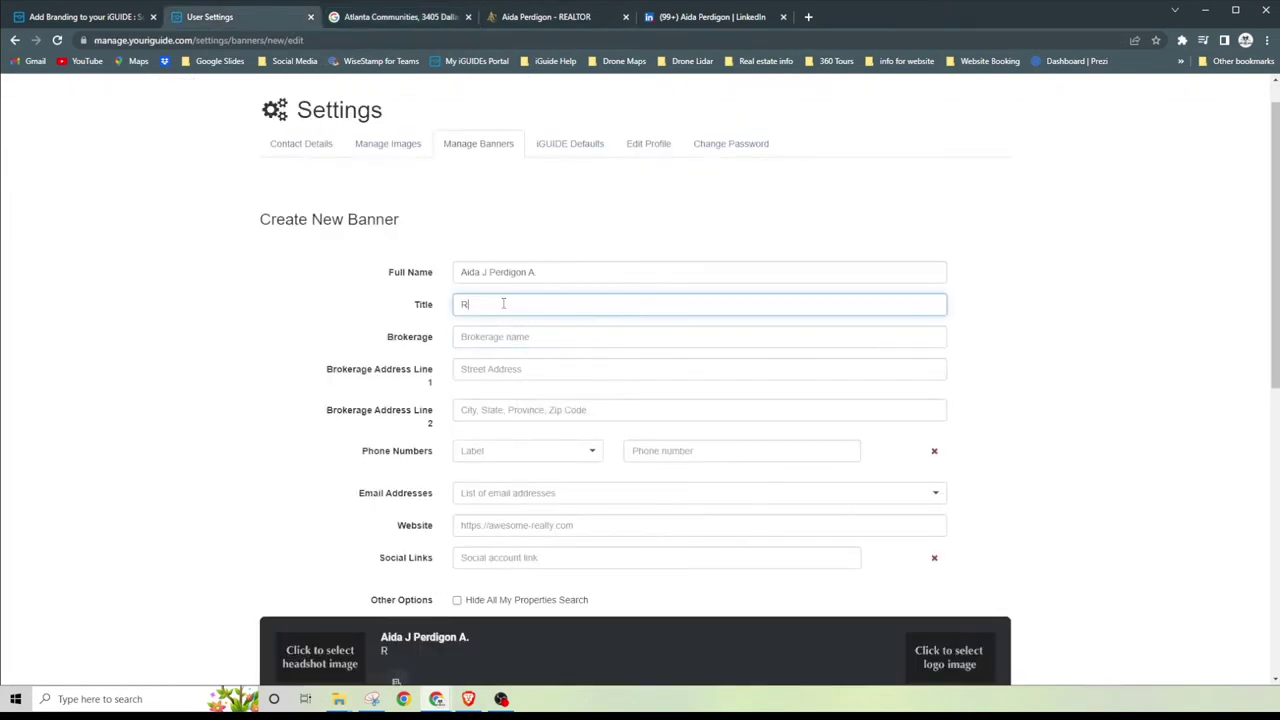
pyautogui.write('ealtor')
# Step: Set the brokerage to Atlanta Communities from the suggestions
pyautogui.click(494, 339)
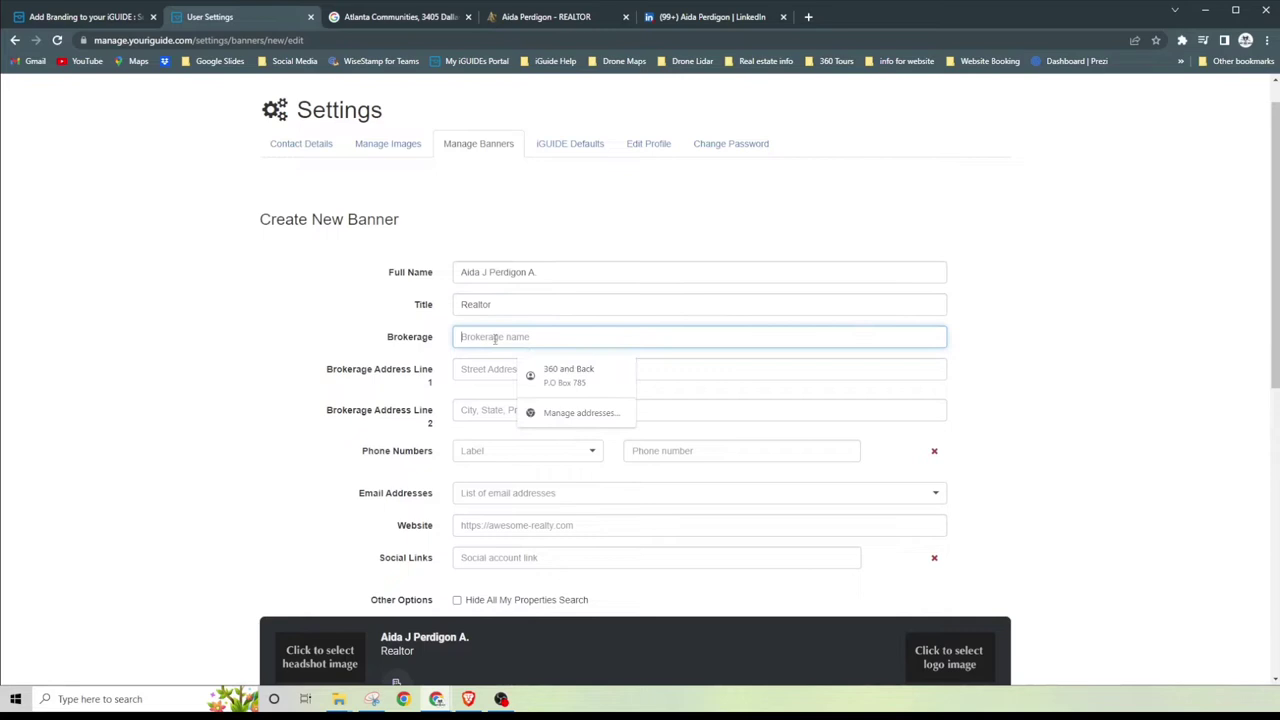
pyautogui.write('Atlatna')
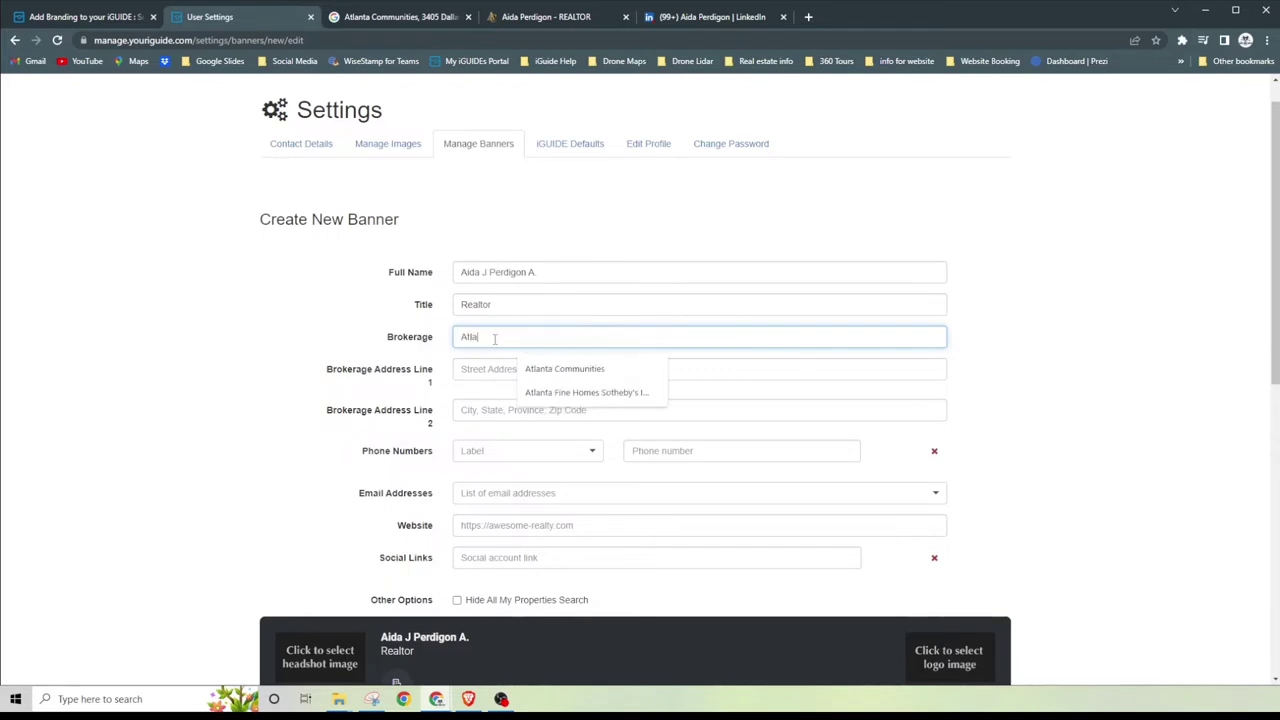
pyautogui.press('BackSpace')
pyautogui.press('BackSpace')
pyautogui.press('BackSpace')
pyautogui.press('BackSpace')
pyautogui.click(562, 368)
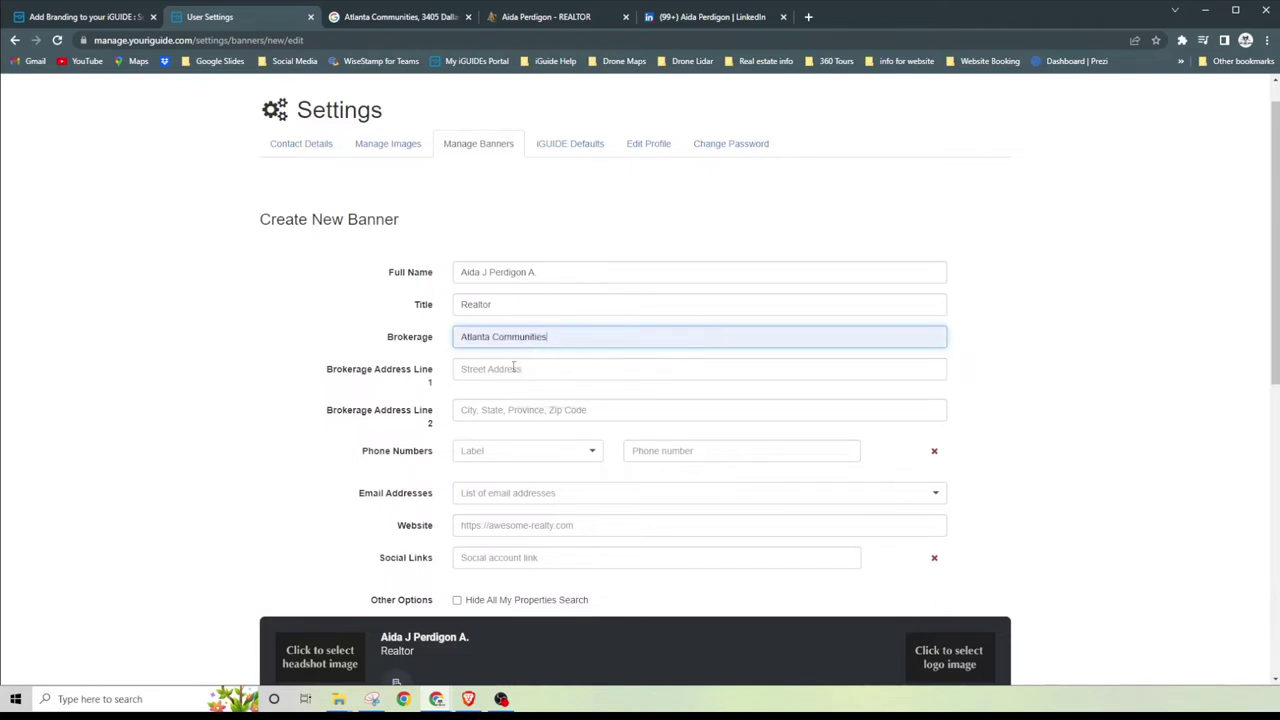
# Step: Copy part of the brokerage address from the Google search results
pyautogui.click(514, 369)
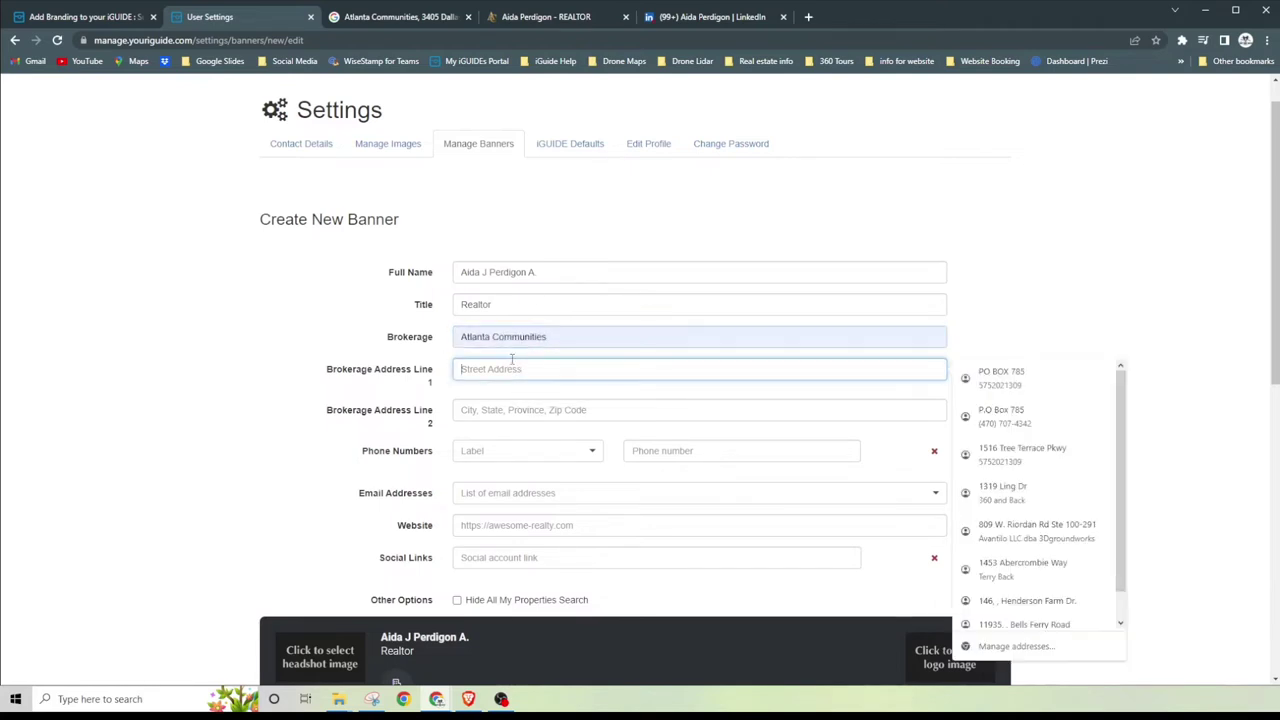
pyautogui.click(397, 22)
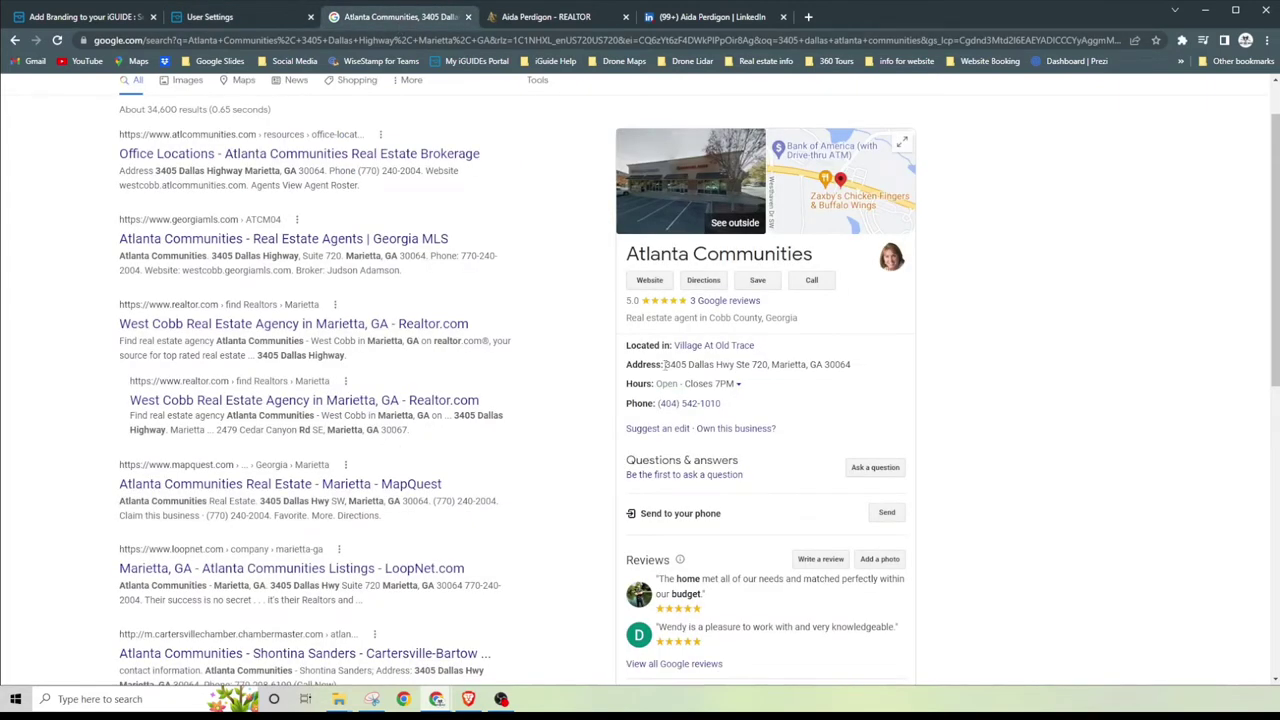
pyautogui.moveTo(665, 366); pyautogui.dragTo(769, 366)
pyautogui.rightClick(765, 366)
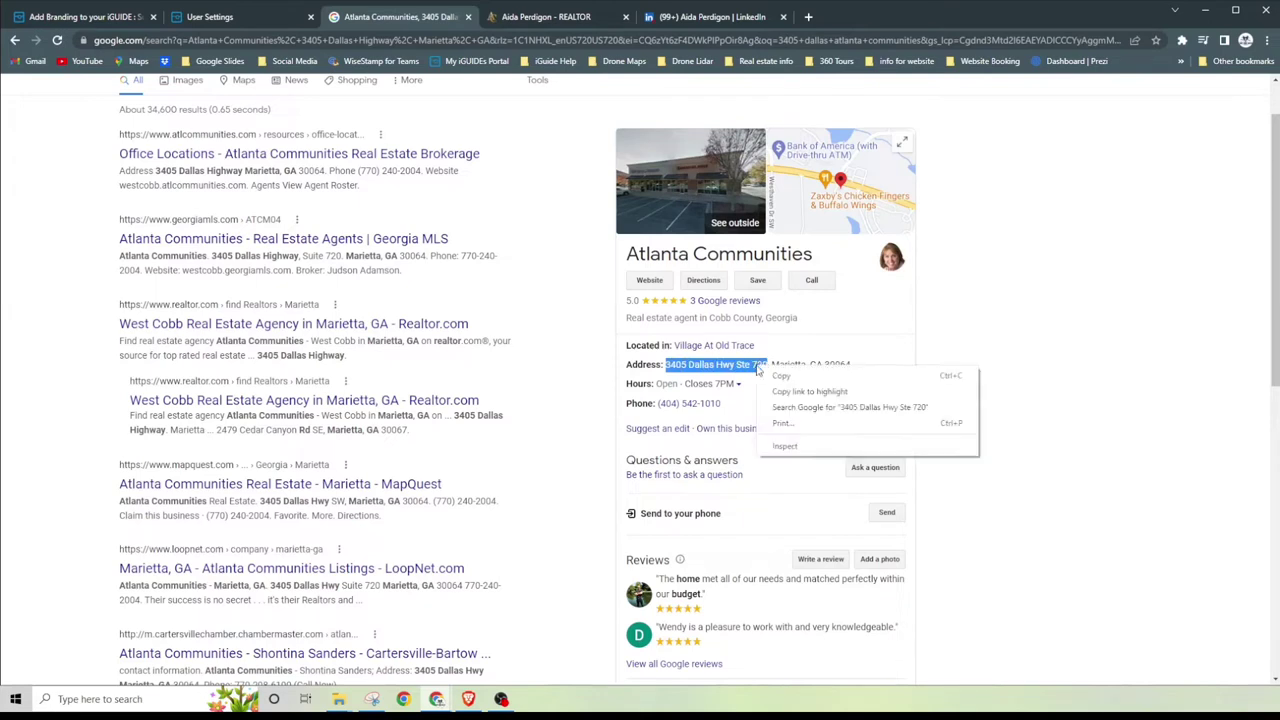
pyautogui.click(800, 377)
pyautogui.click(582, 16)
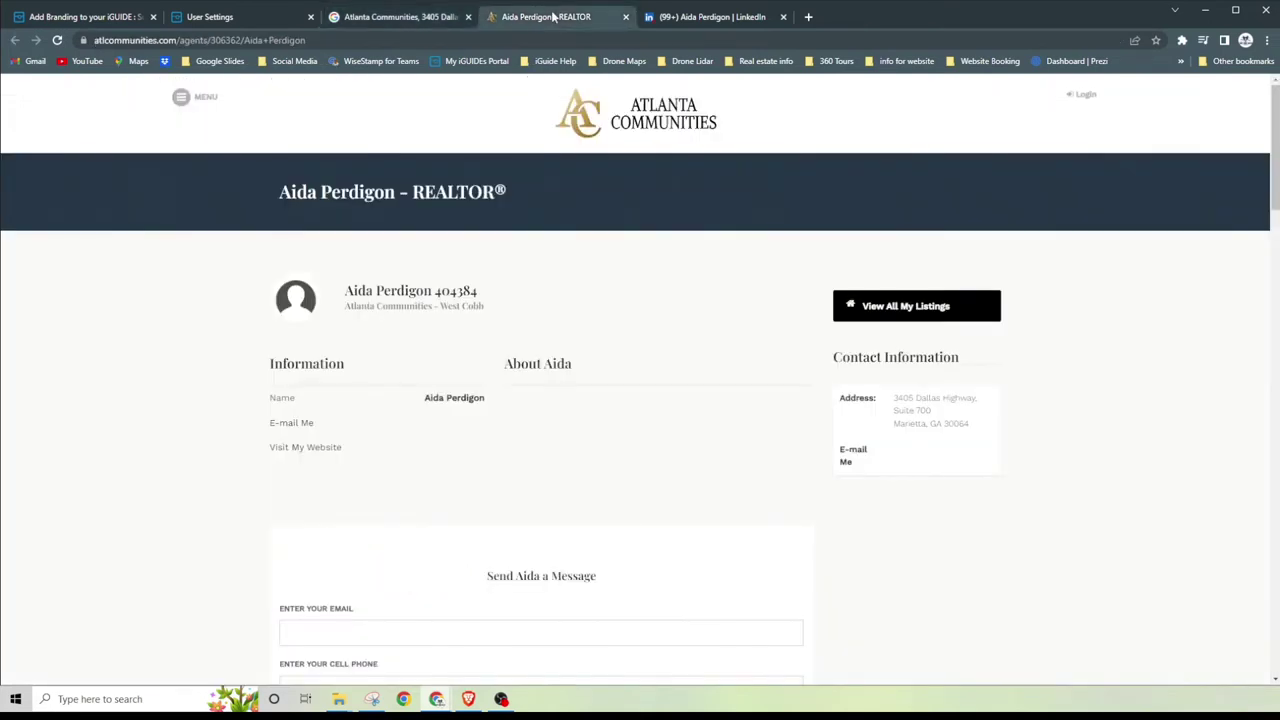
pyautogui.click(212, 17)
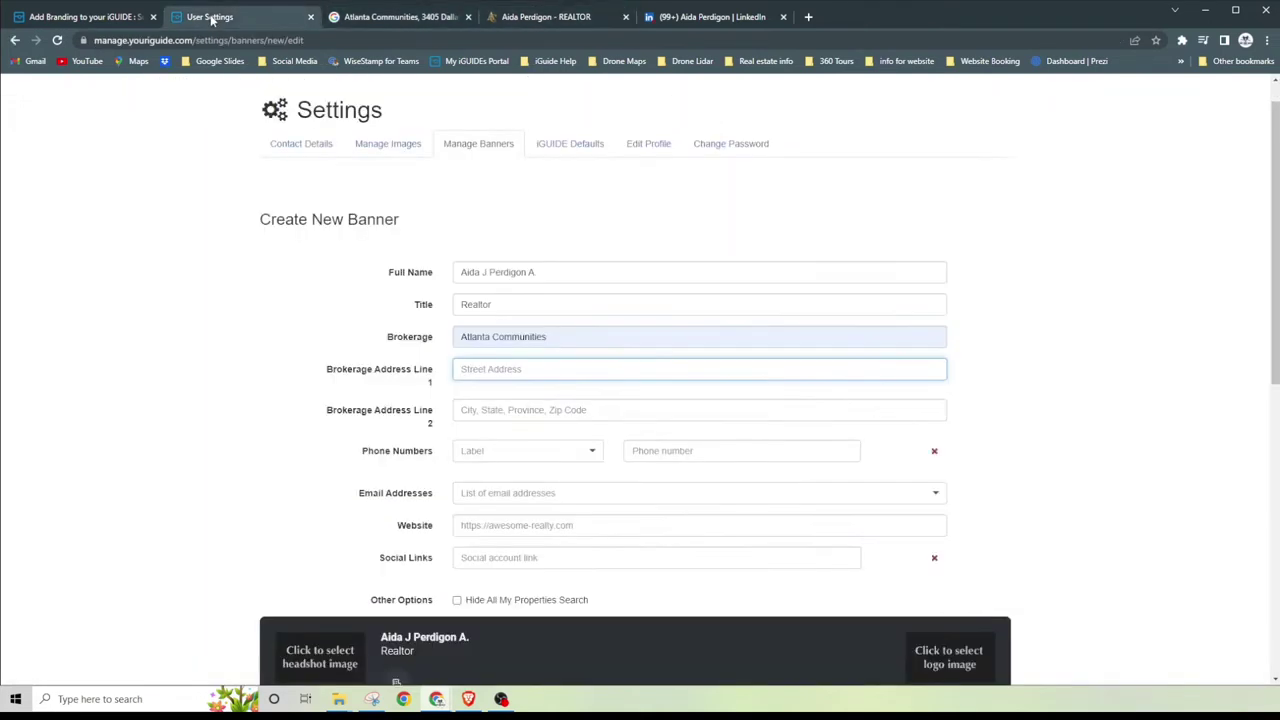
# Step: Copy the full brokerage address and paste it into Address Line 1
pyautogui.click(488, 369)
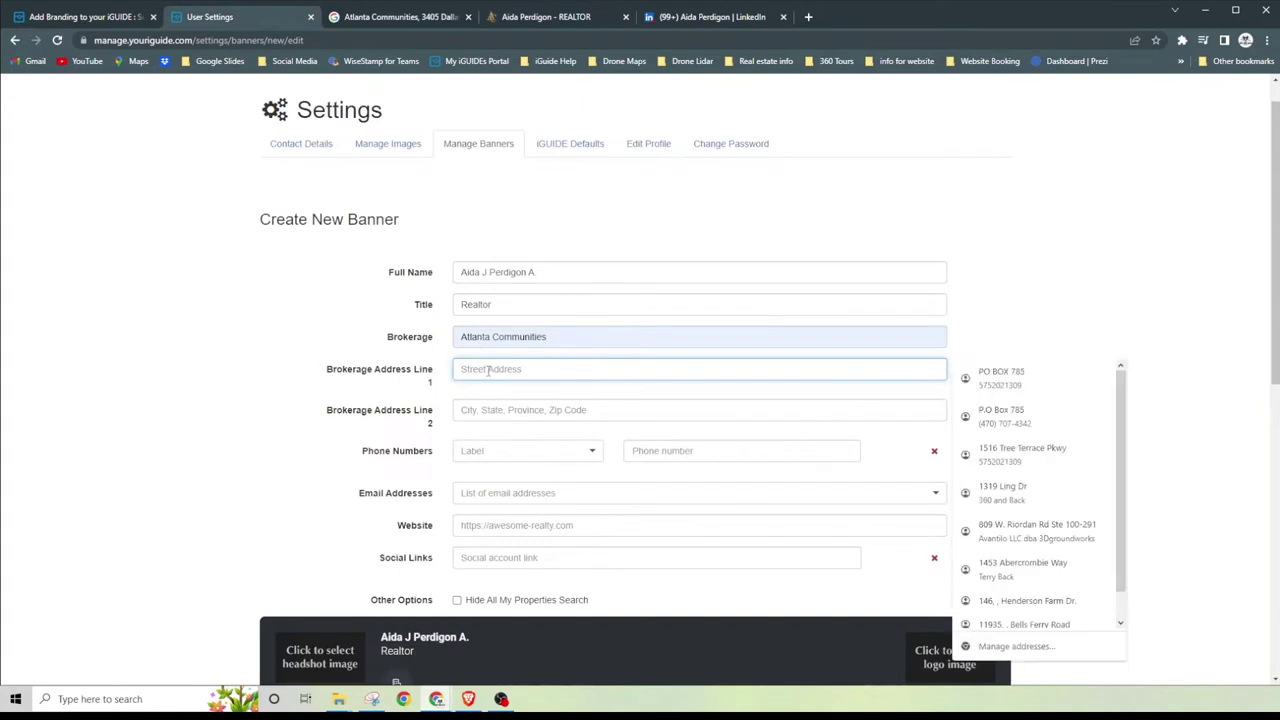
pyautogui.click(398, 17)
pyautogui.click(667, 370)
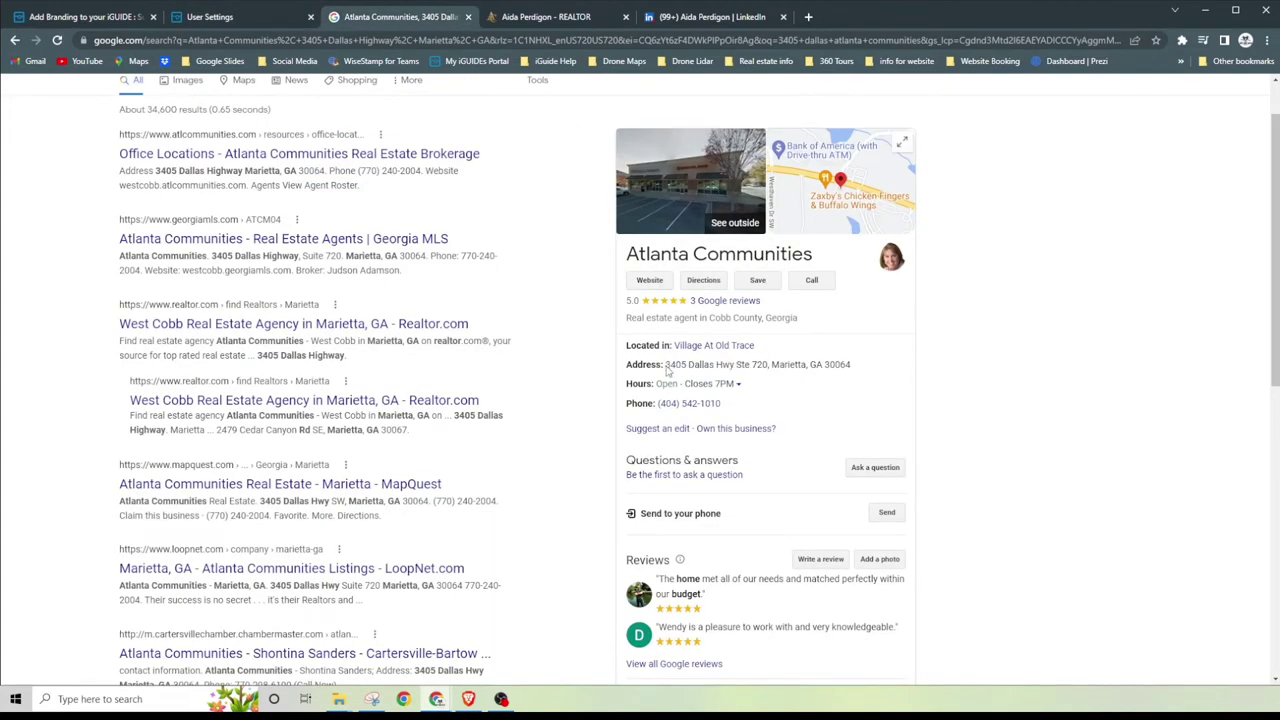
pyautogui.moveTo(667, 370); pyautogui.dragTo(848, 368)
pyautogui.rightClick(823, 367)
pyautogui.click(845, 375)
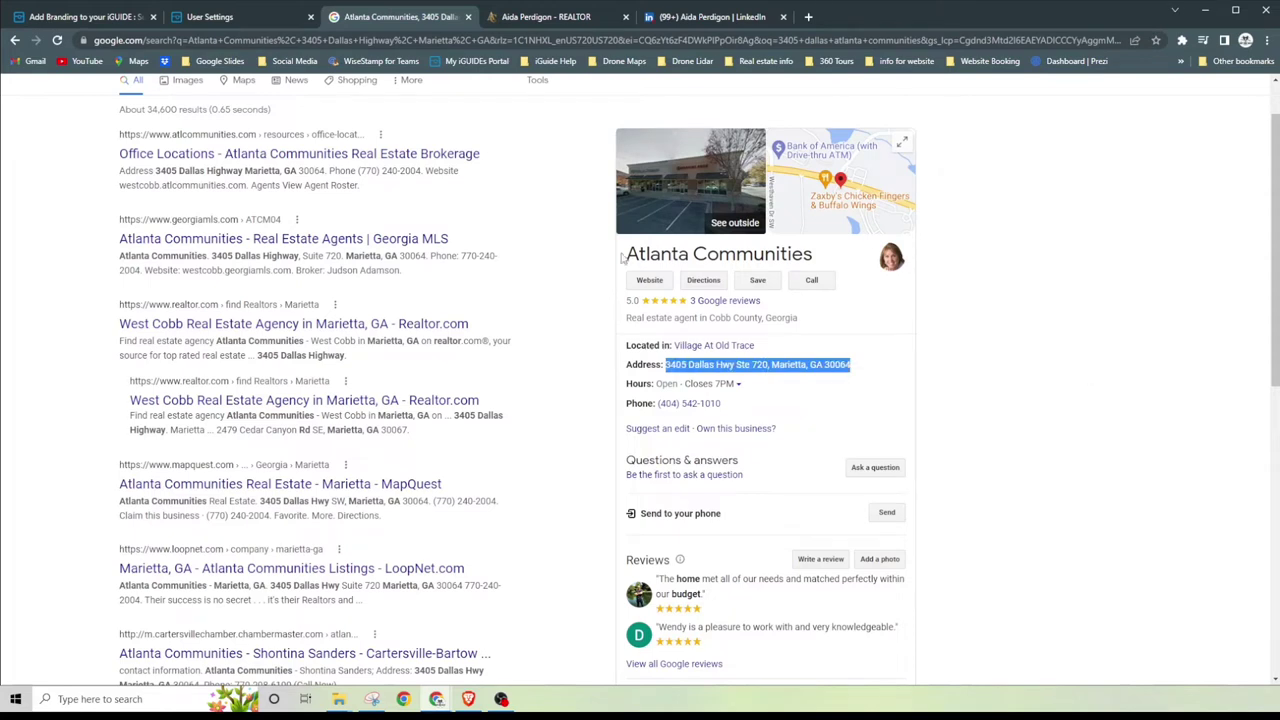
pyautogui.click(204, 19)
pyautogui.click(468, 366)
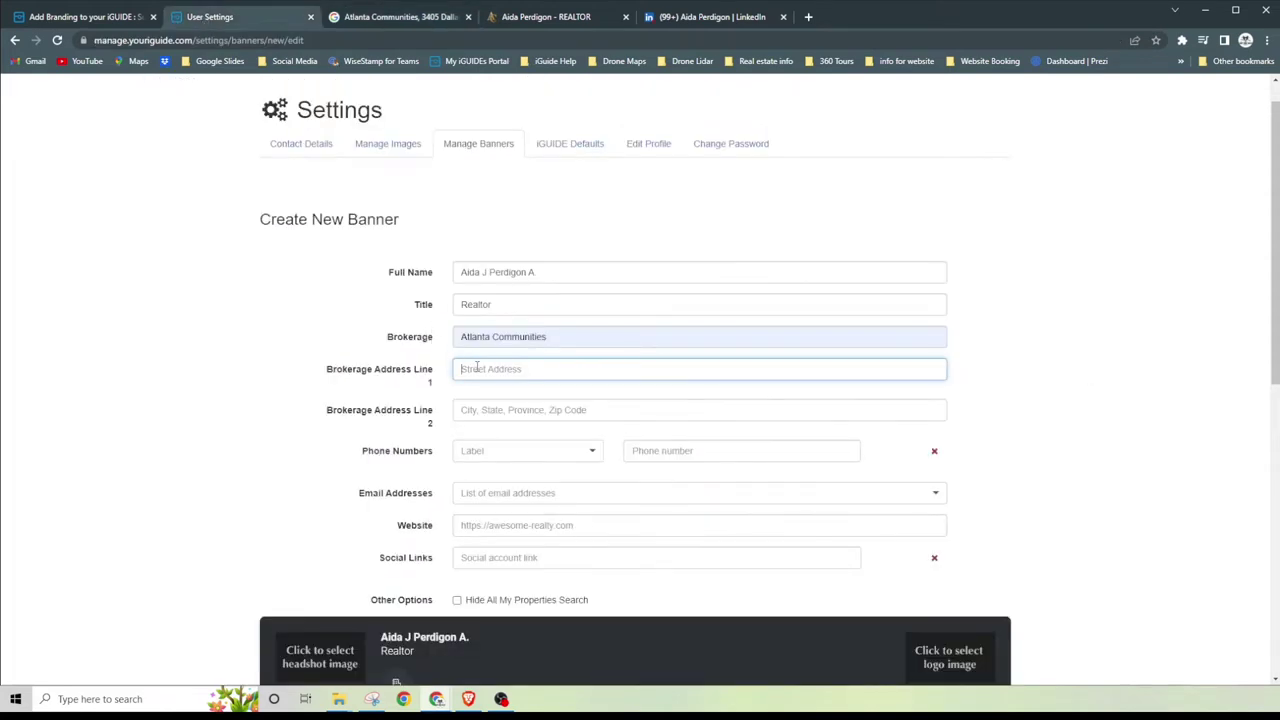
pyautogui.hotkey('ctrl', 'v')
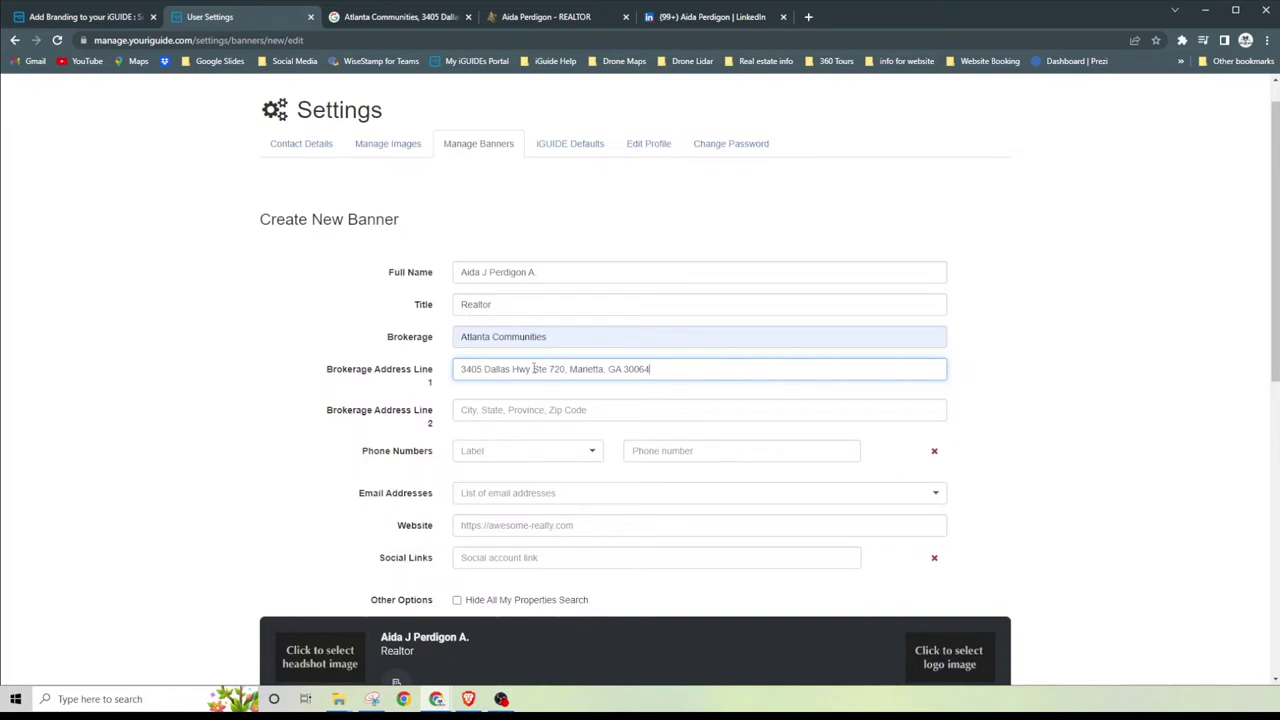
# Step: Move 'Ste 720' to sit right after 'Hwy' in Address Line 1
pyautogui.moveTo(532, 369); pyautogui.dragTo(566, 369)
pyautogui.rightClick(566, 369)
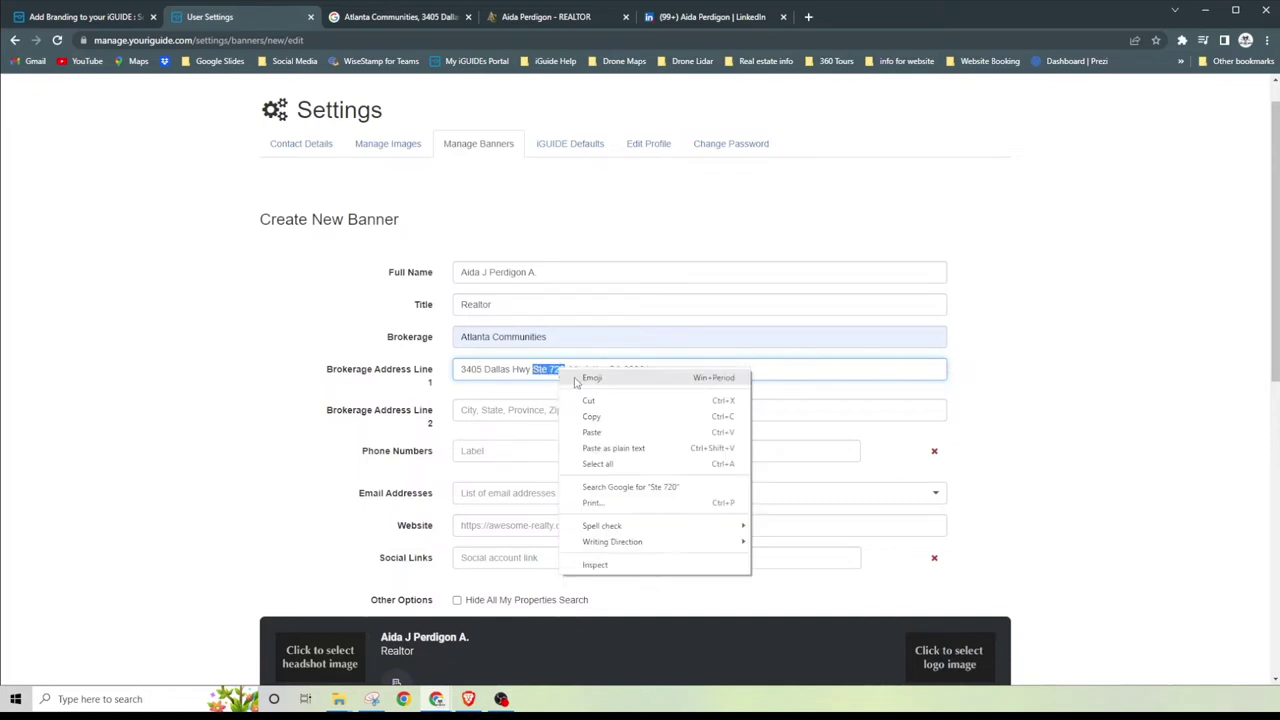
pyautogui.click(593, 399)
pyautogui.rightClick(507, 410)
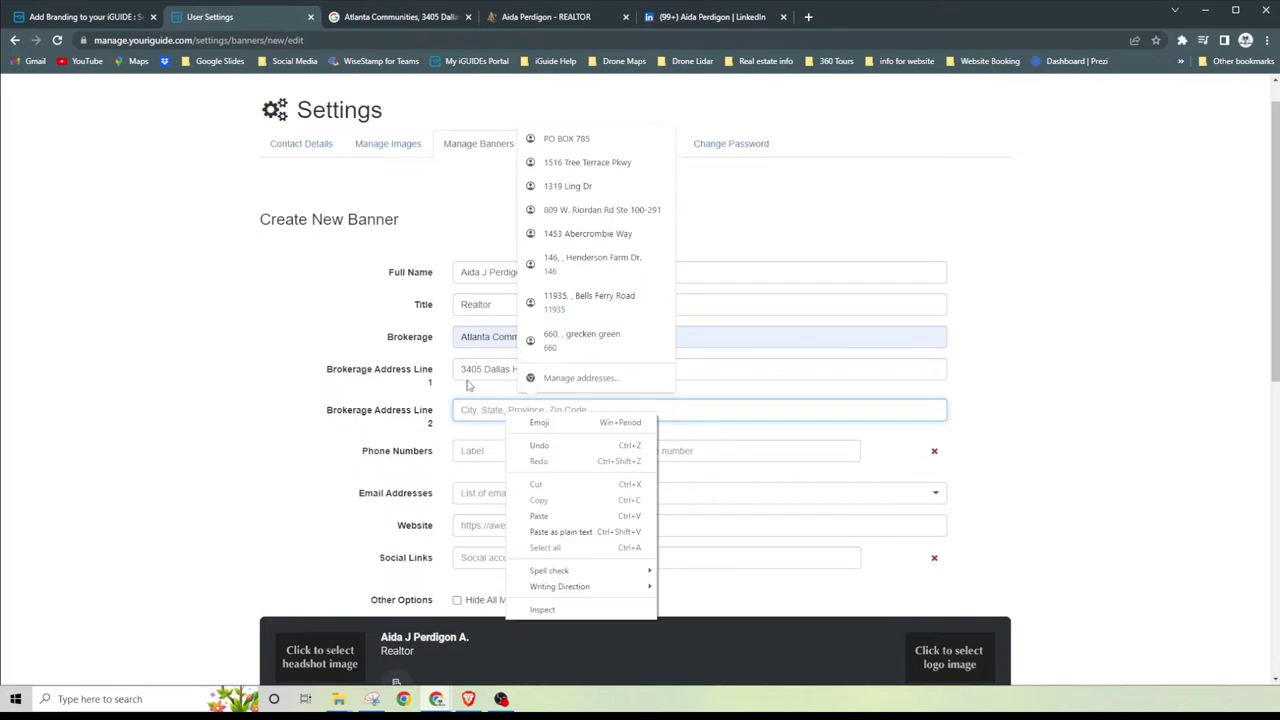
pyautogui.click(469, 390)
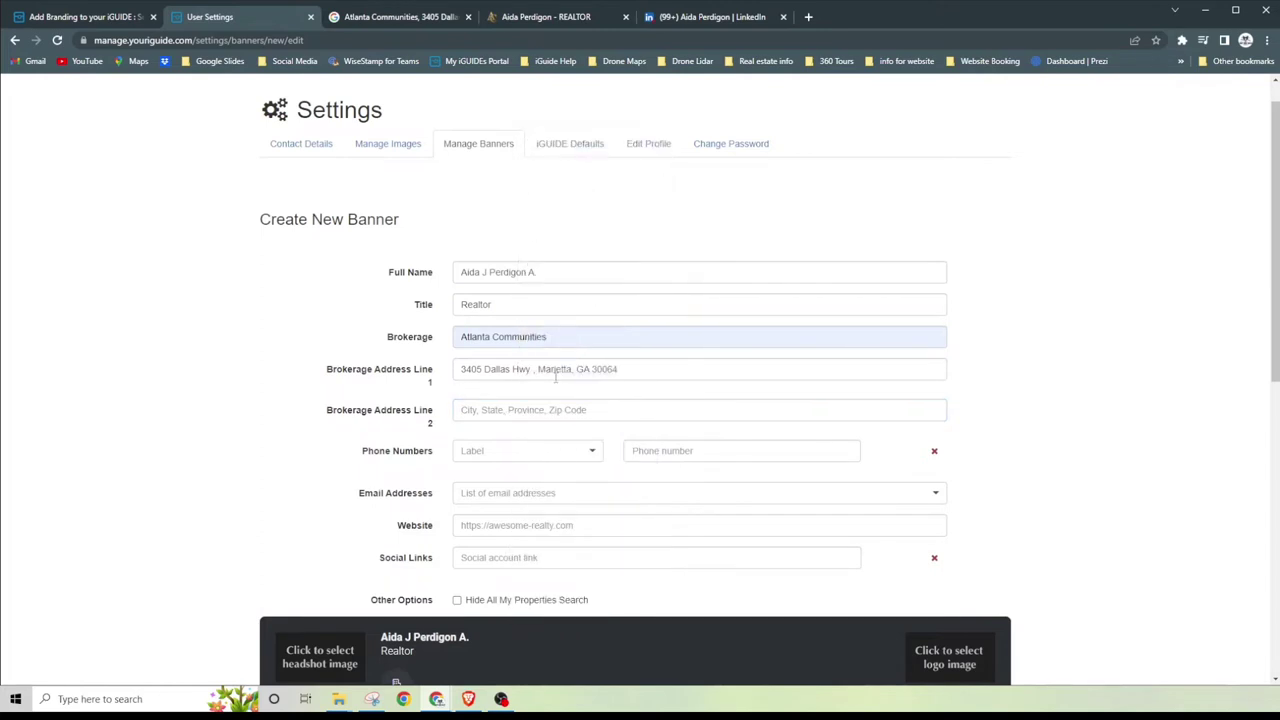
pyautogui.click(536, 369)
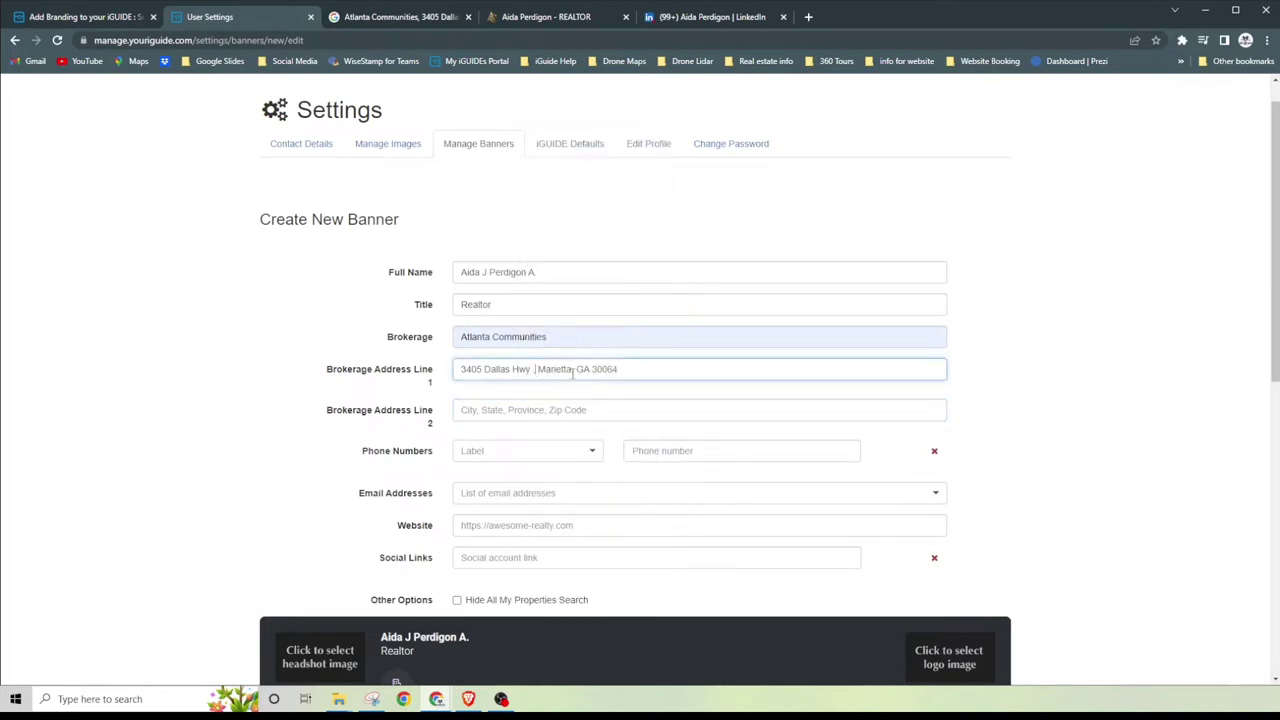
pyautogui.hotkey('ctrl', 'v')
# Step: Move 'Marietta, GA 30064' from line 1 into Brokerage Address Line 2
pyautogui.moveTo(570, 369); pyautogui.dragTo(668, 373)
pyautogui.rightClick(636, 370)
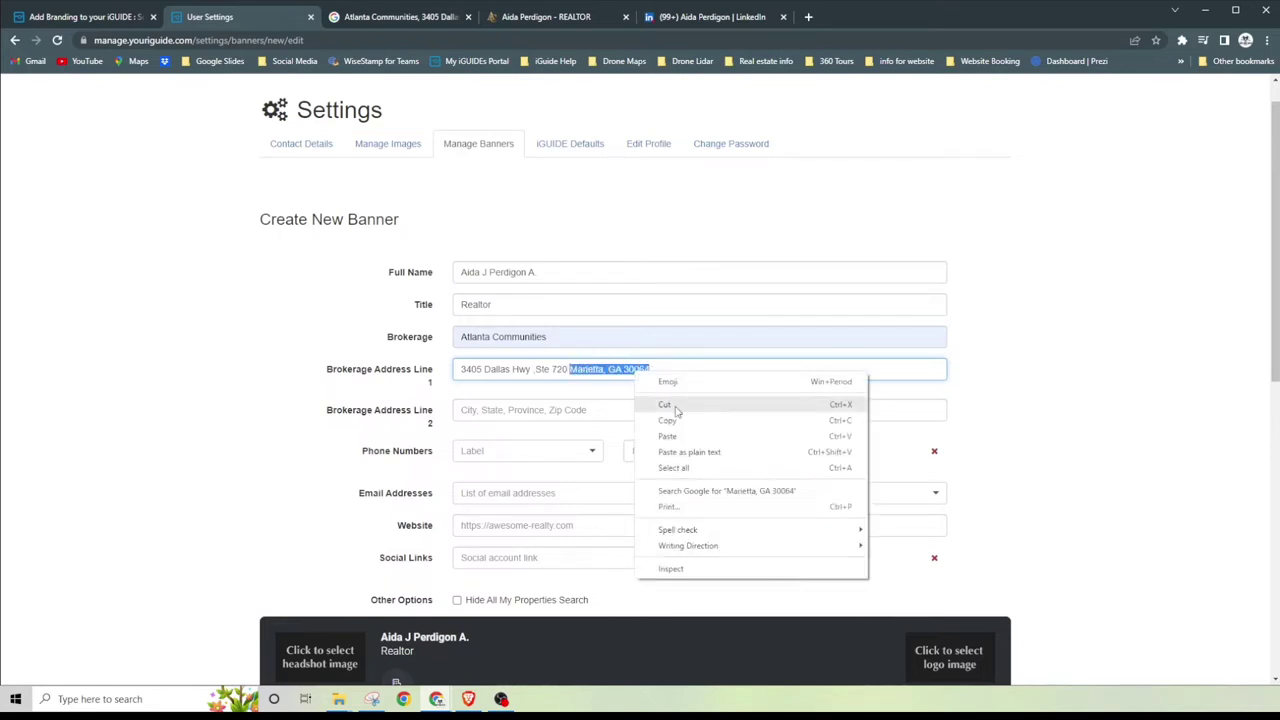
pyautogui.click(676, 406)
pyautogui.click(501, 413)
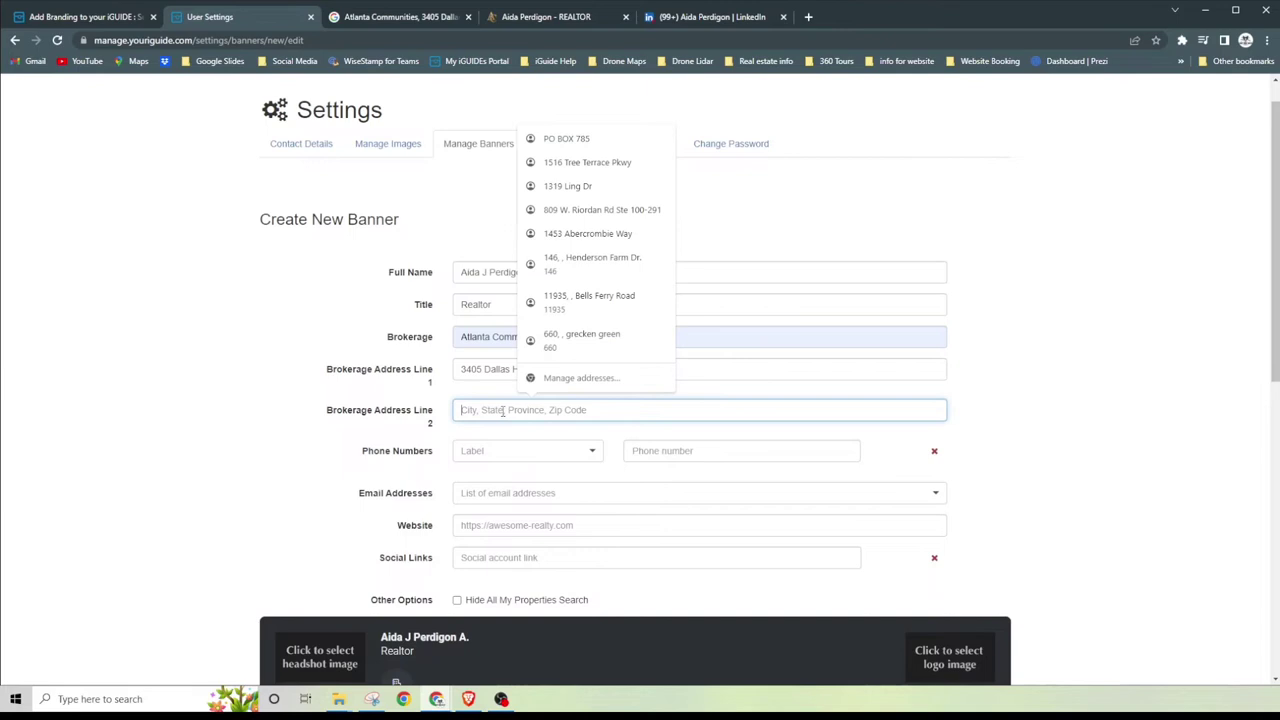
pyautogui.hotkey('ctrl', 'v')
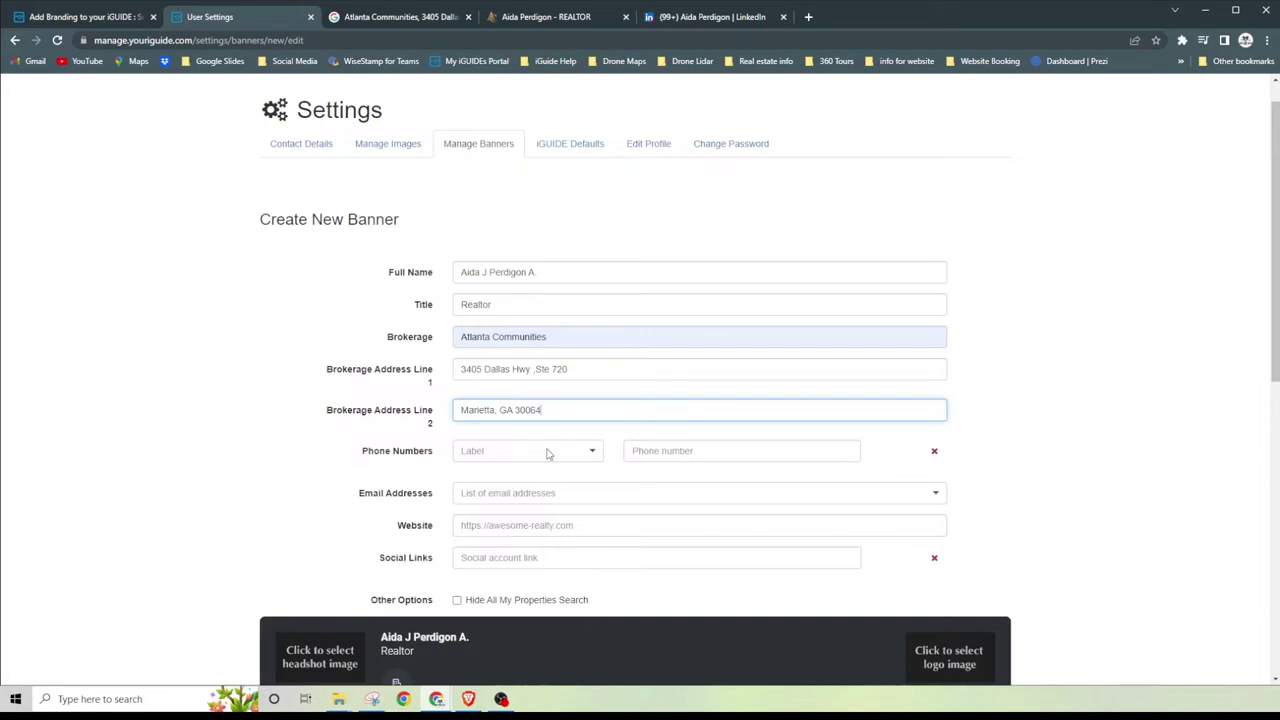
# Step: Add the brokerage's phone number from Google as the first phone, labelled Office
pyautogui.click(550, 452)
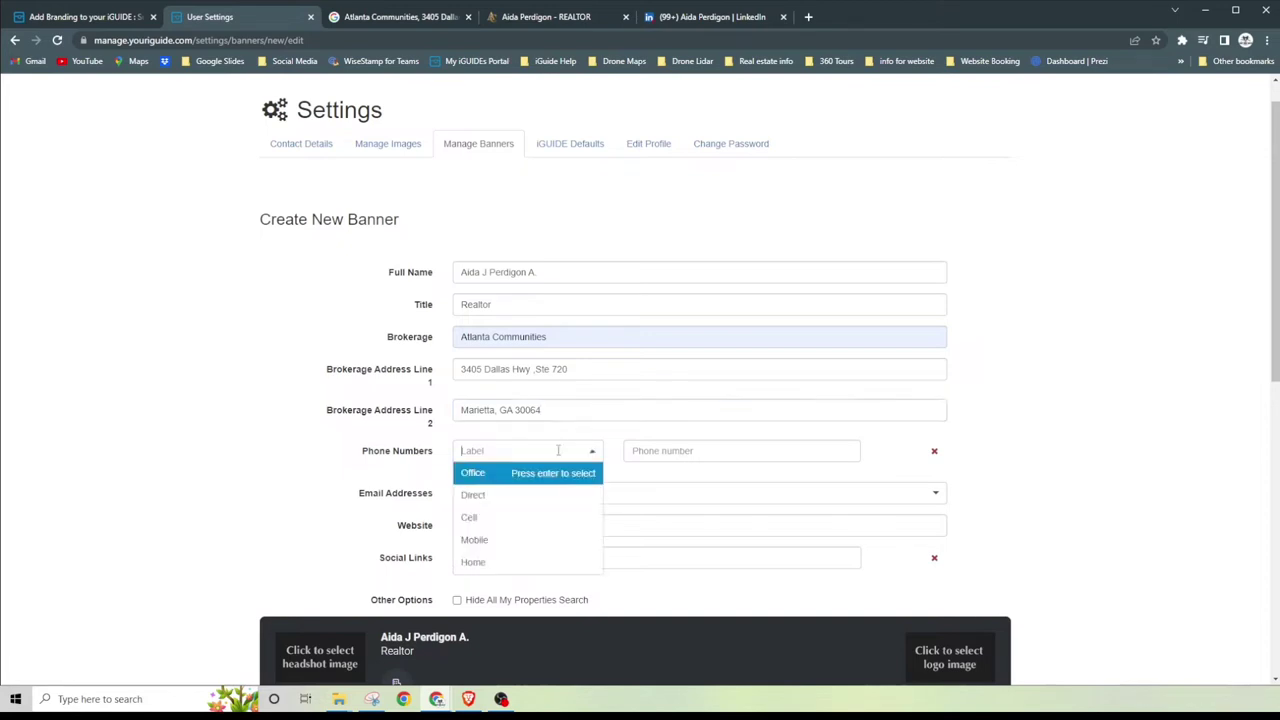
pyautogui.click(498, 473)
pyautogui.click(640, 451)
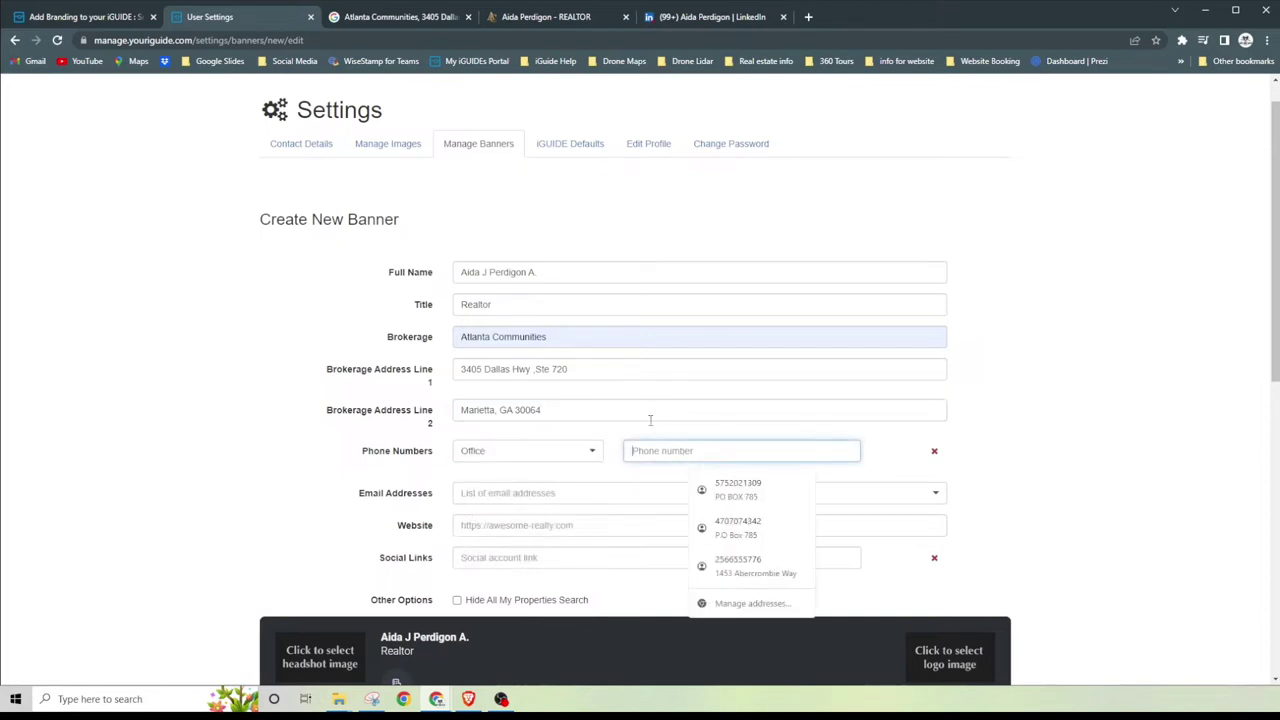
pyautogui.click(424, 20)
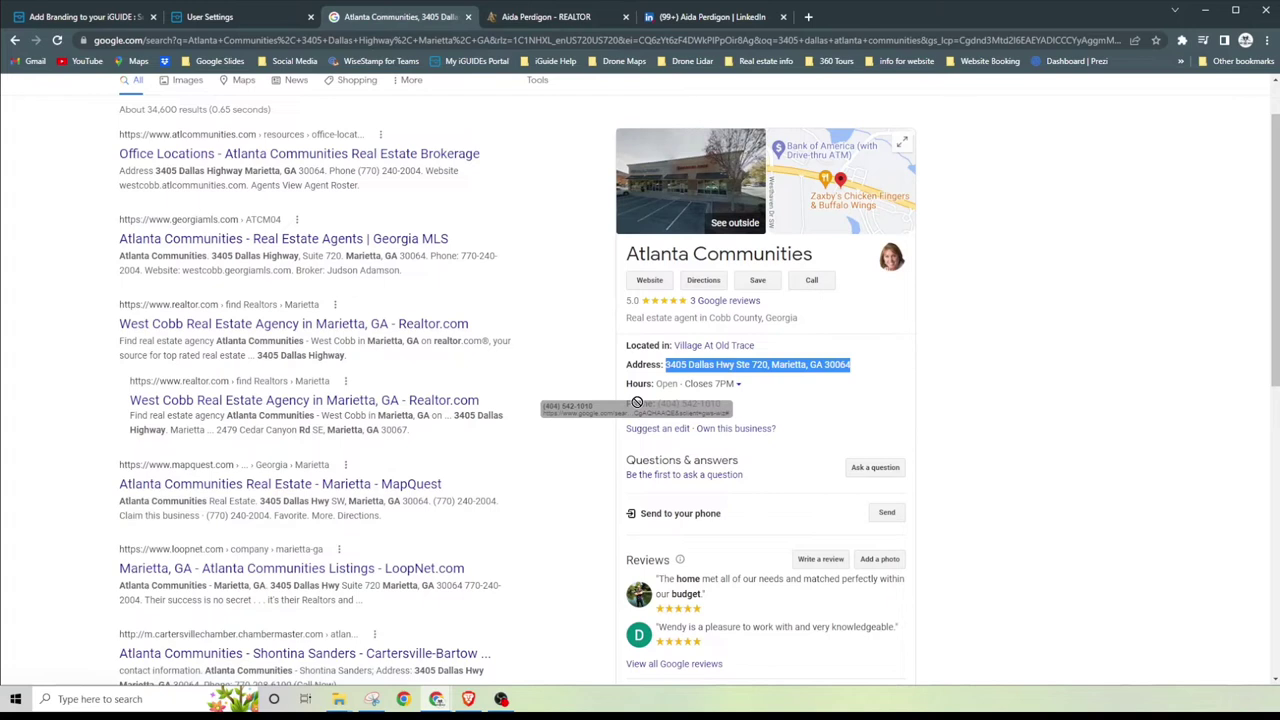
pyautogui.moveTo(722, 403); pyautogui.dragTo(657, 403)
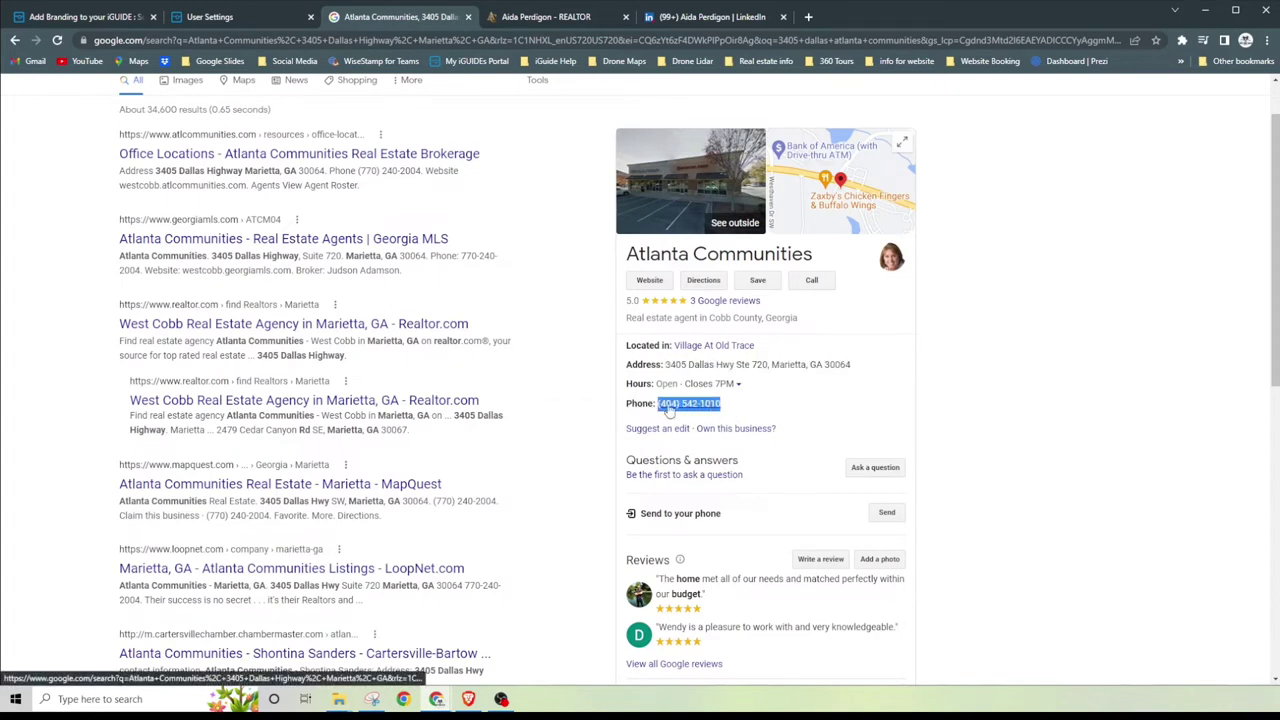
pyautogui.rightClick(673, 405)
pyautogui.click(728, 504)
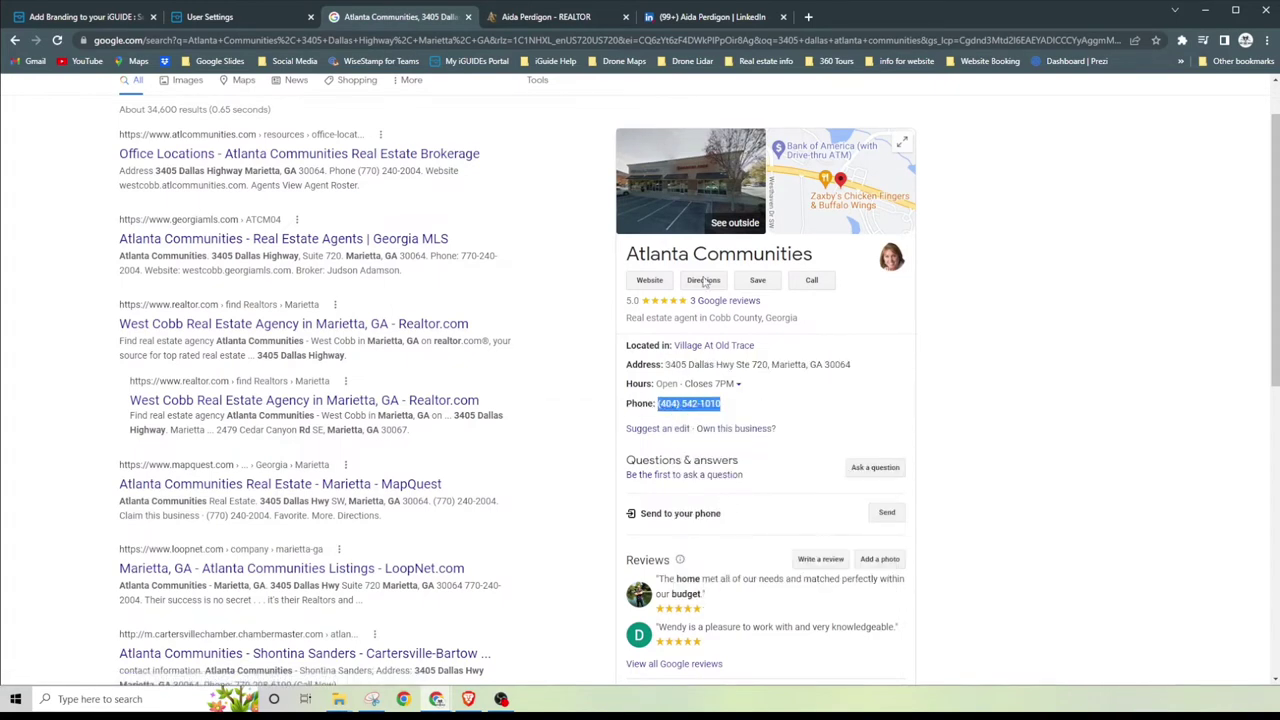
pyautogui.click(540, 17)
pyautogui.click(240, 17)
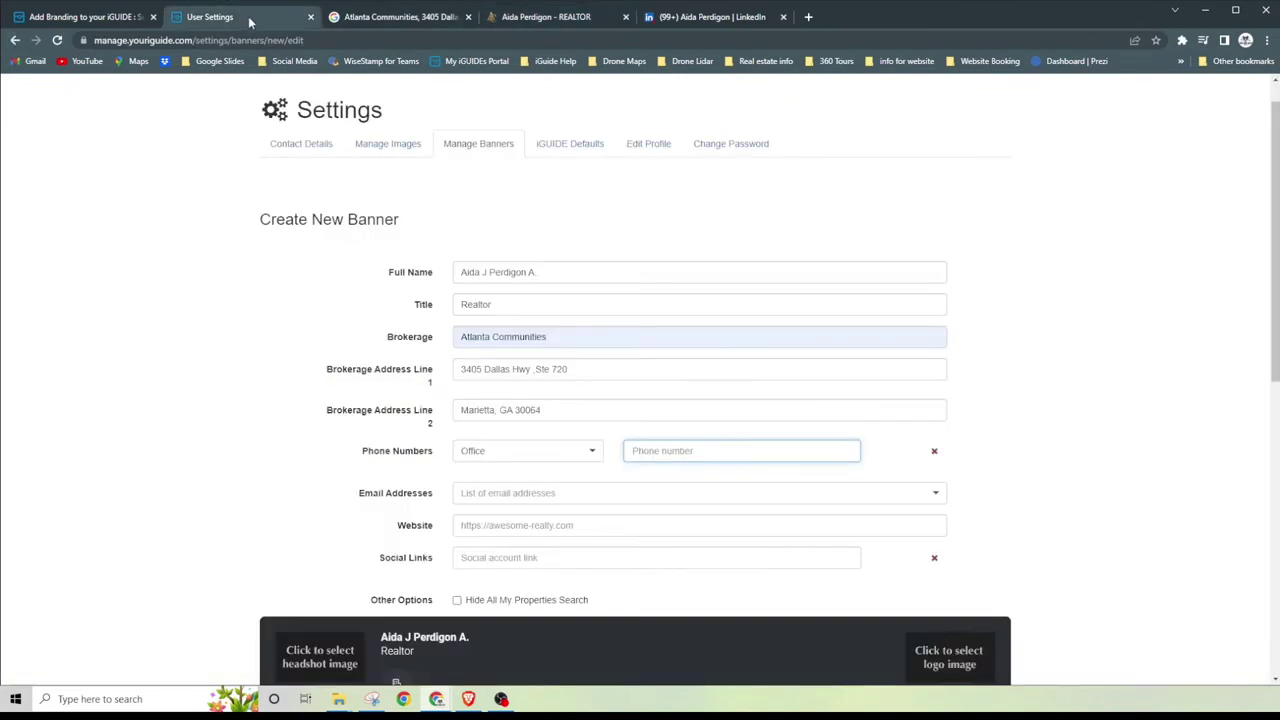
pyautogui.rightClick(668, 456)
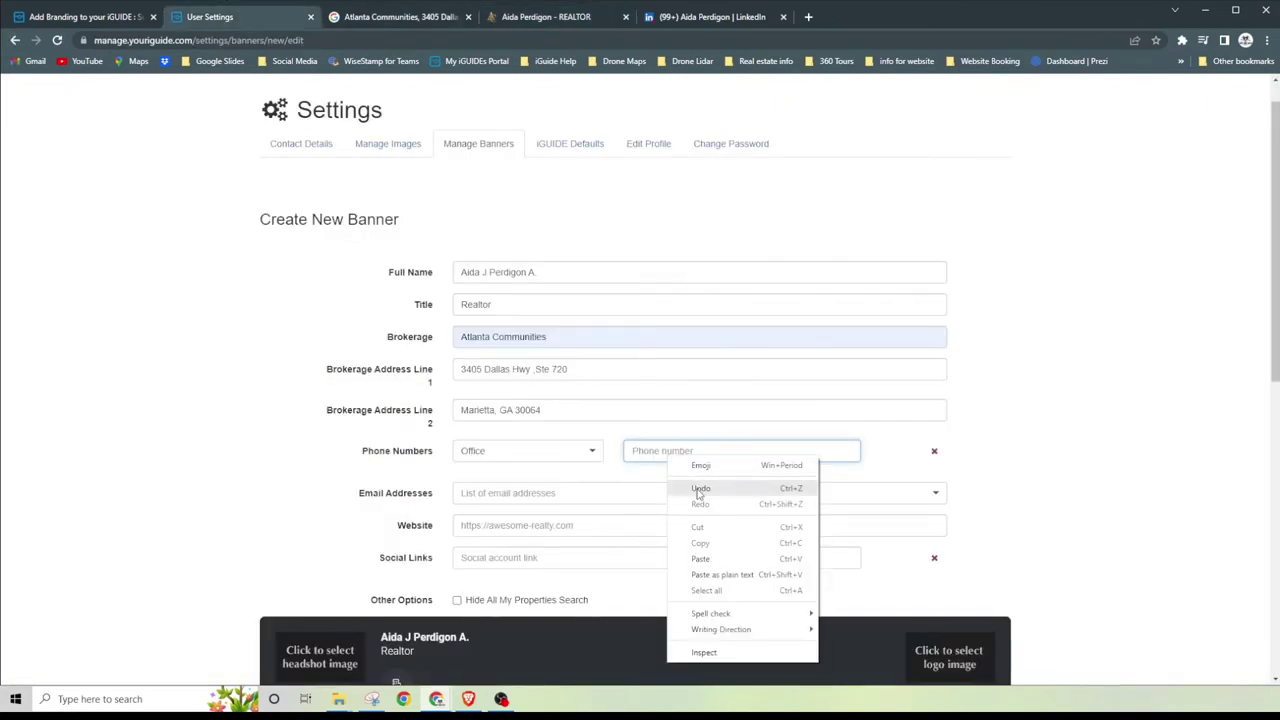
pyautogui.click(706, 558)
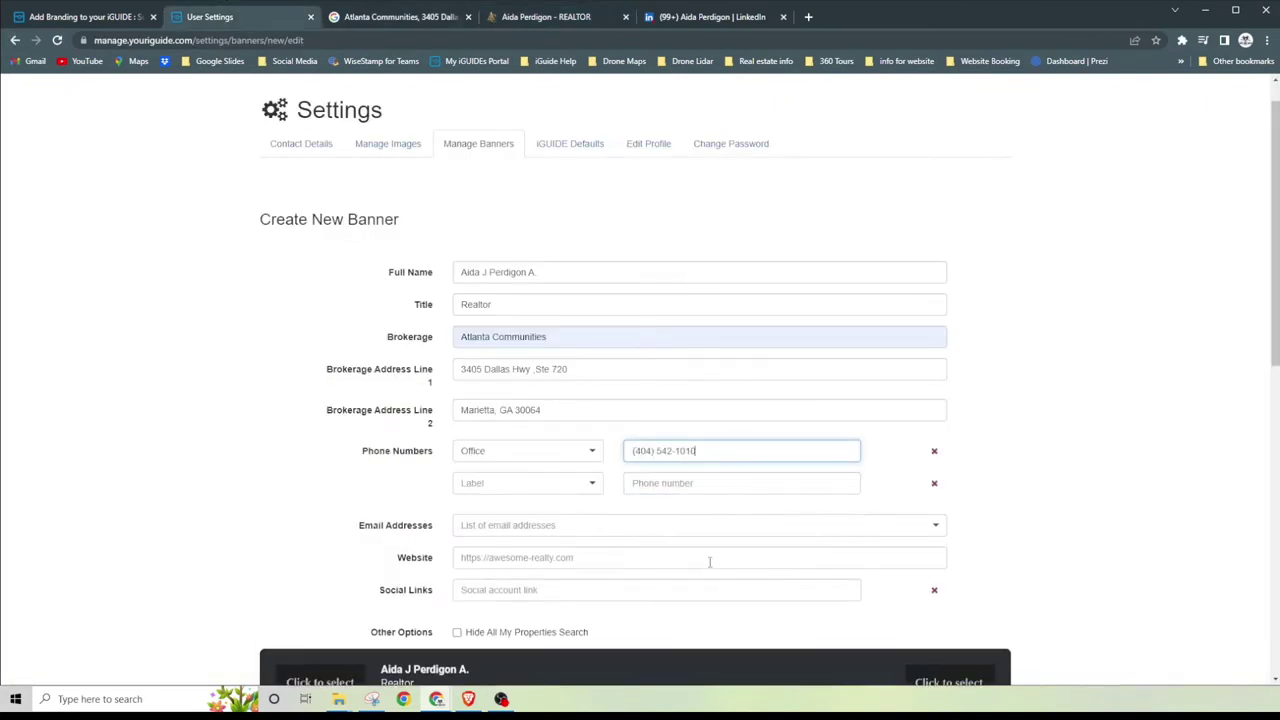
# Step: Add a second phone labelled Cell and enter the realtor's cell number
pyautogui.click(526, 482)
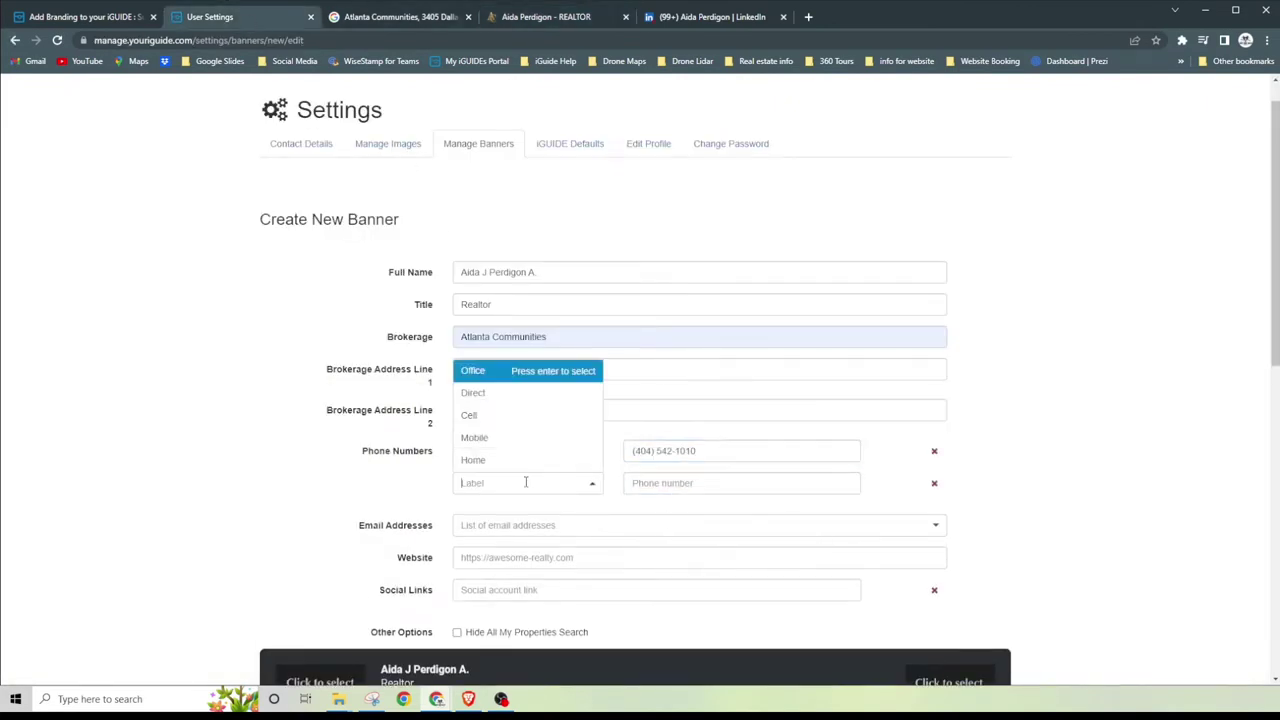
pyautogui.click(486, 416)
pyautogui.click(692, 483)
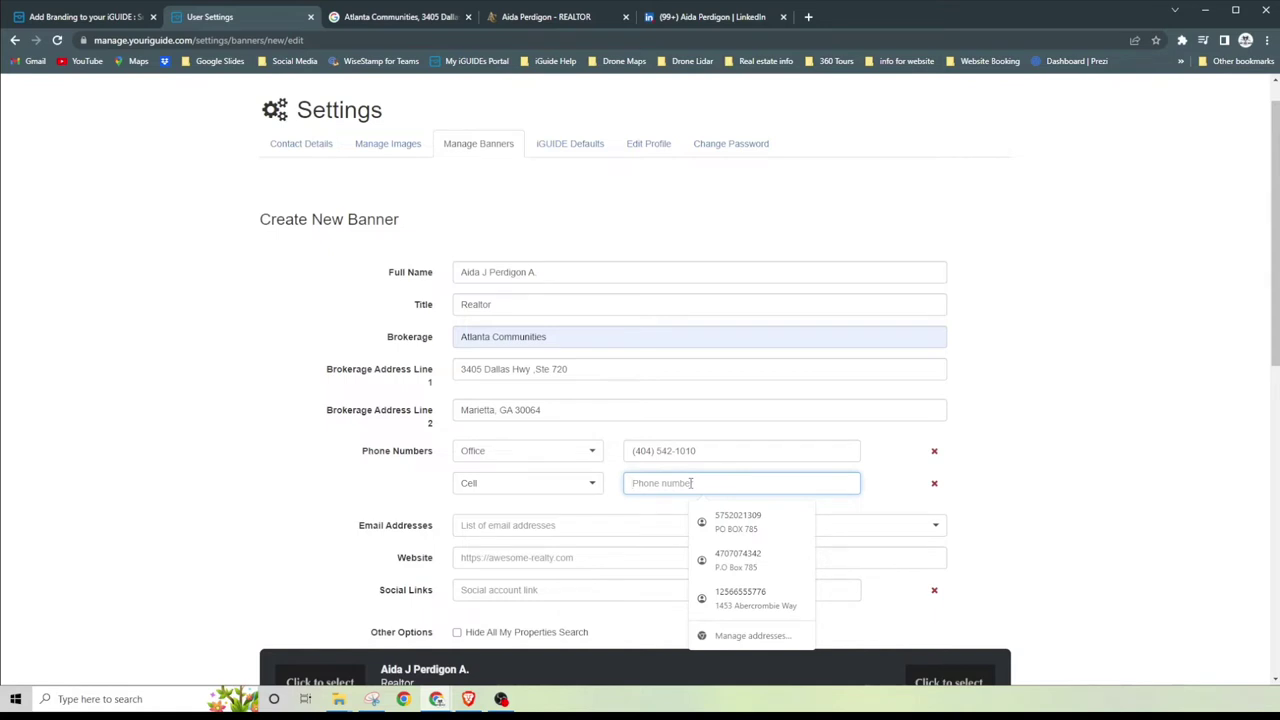
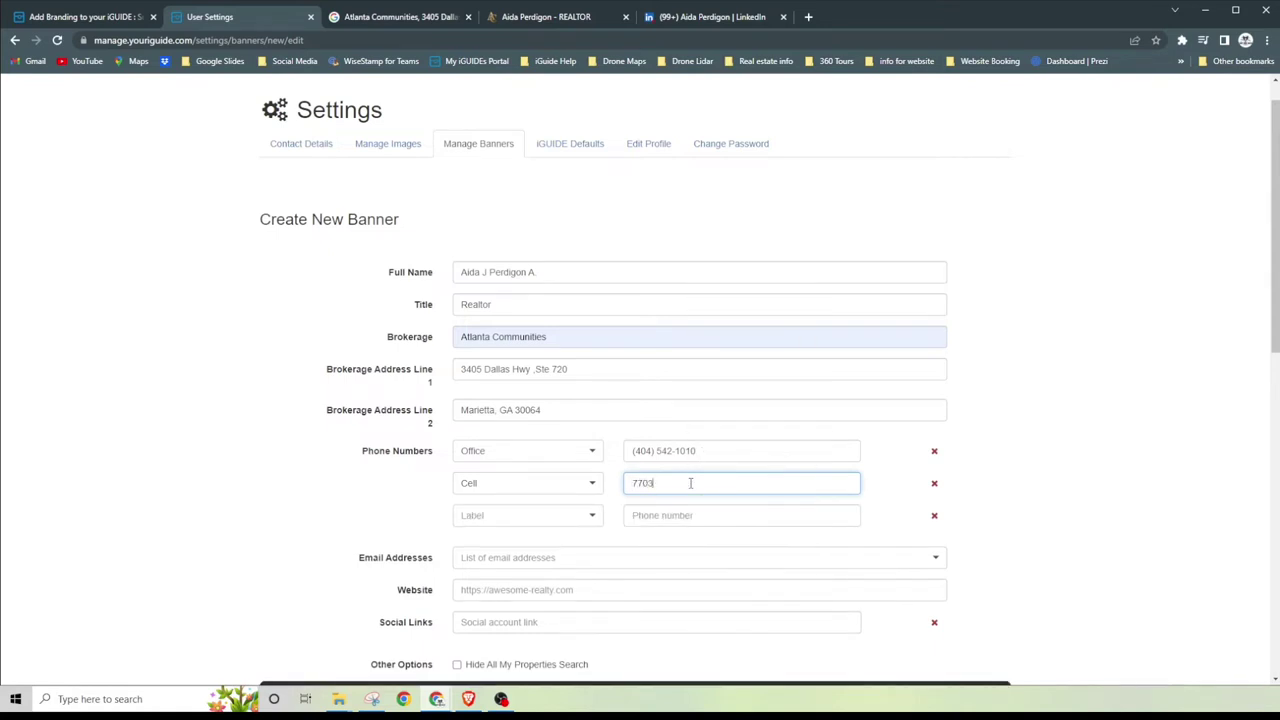
pyautogui.scroll(-1, 514, 490)
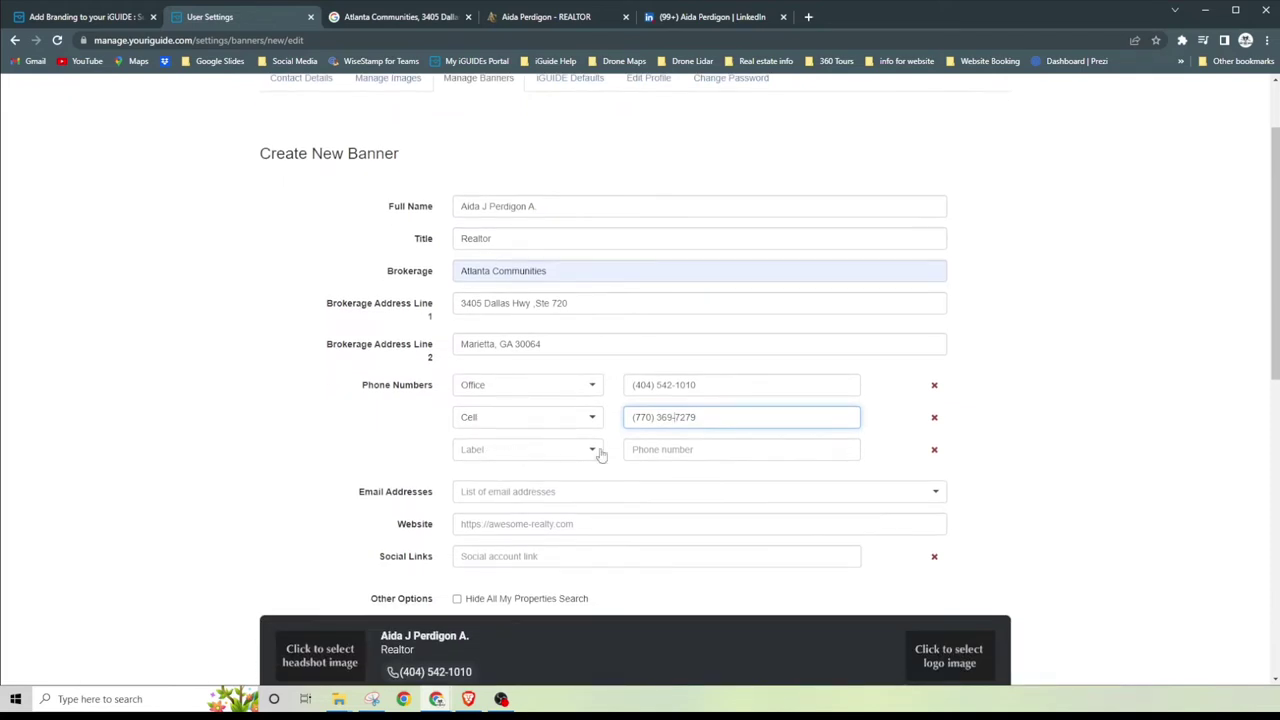
# Step: Enter the realtor's e-mail address in Email Addresses and confirm it as a tag
pyautogui.click(535, 492)
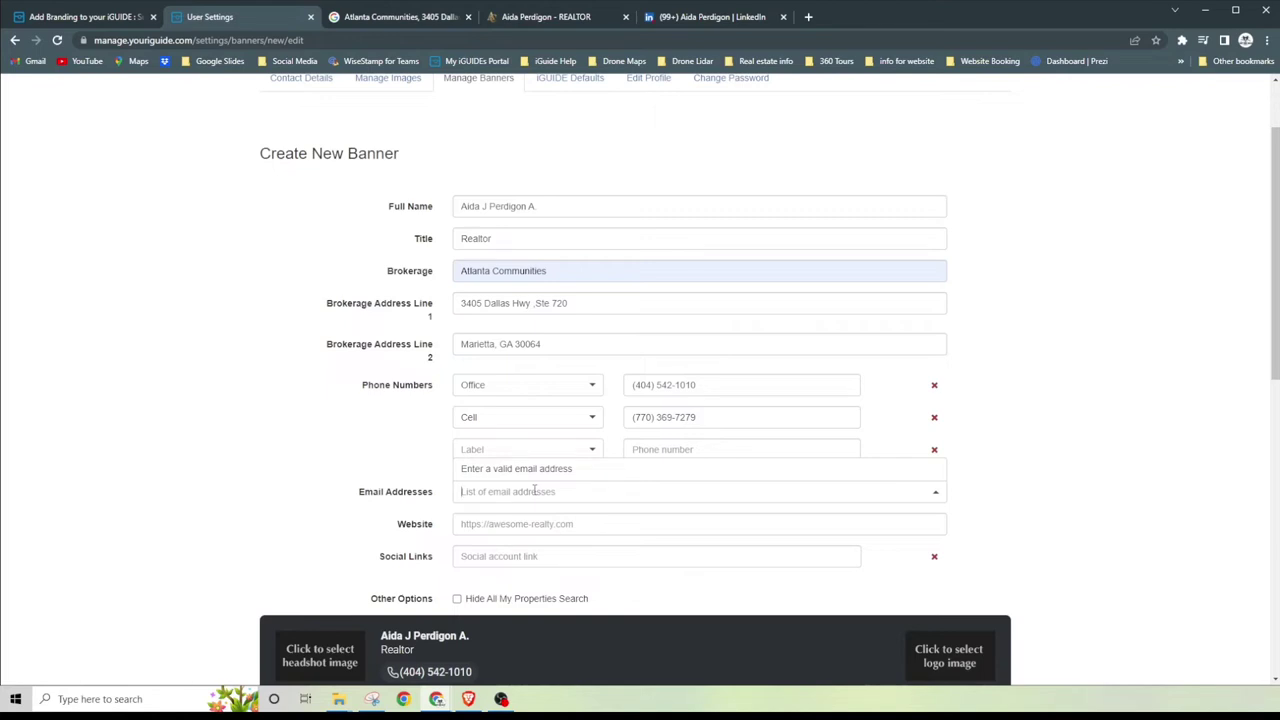
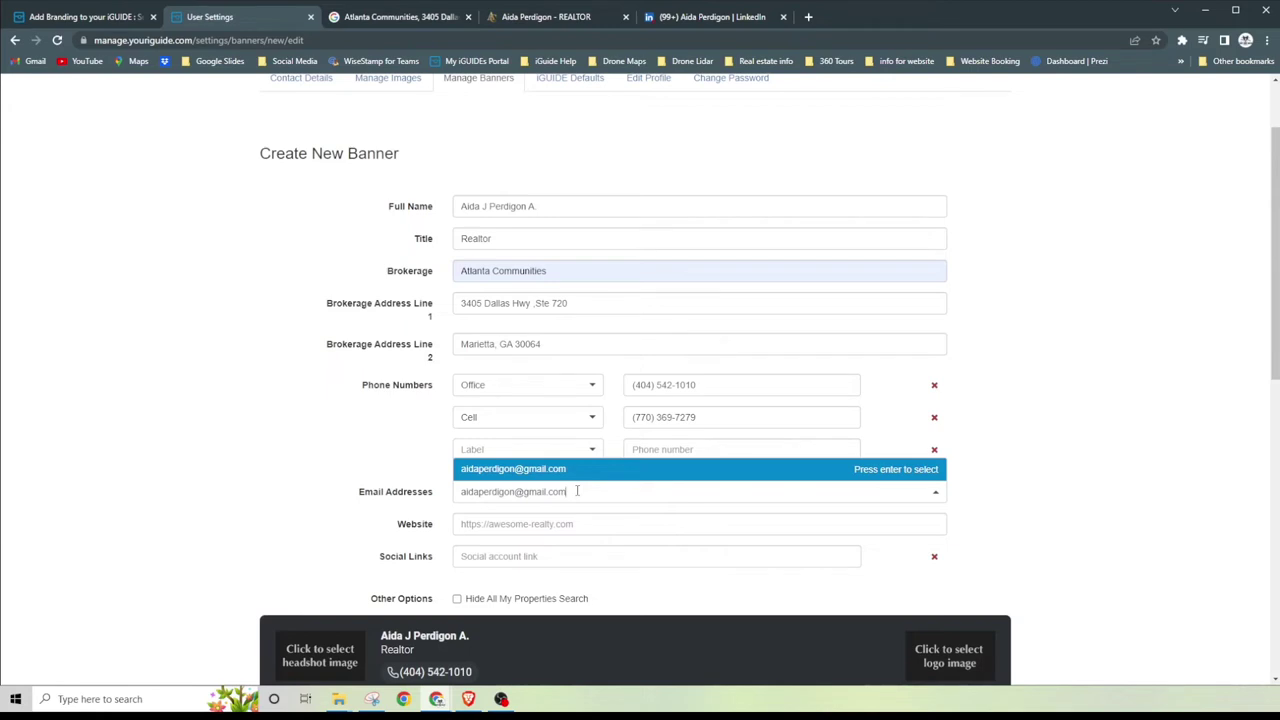
pyautogui.press('Return')
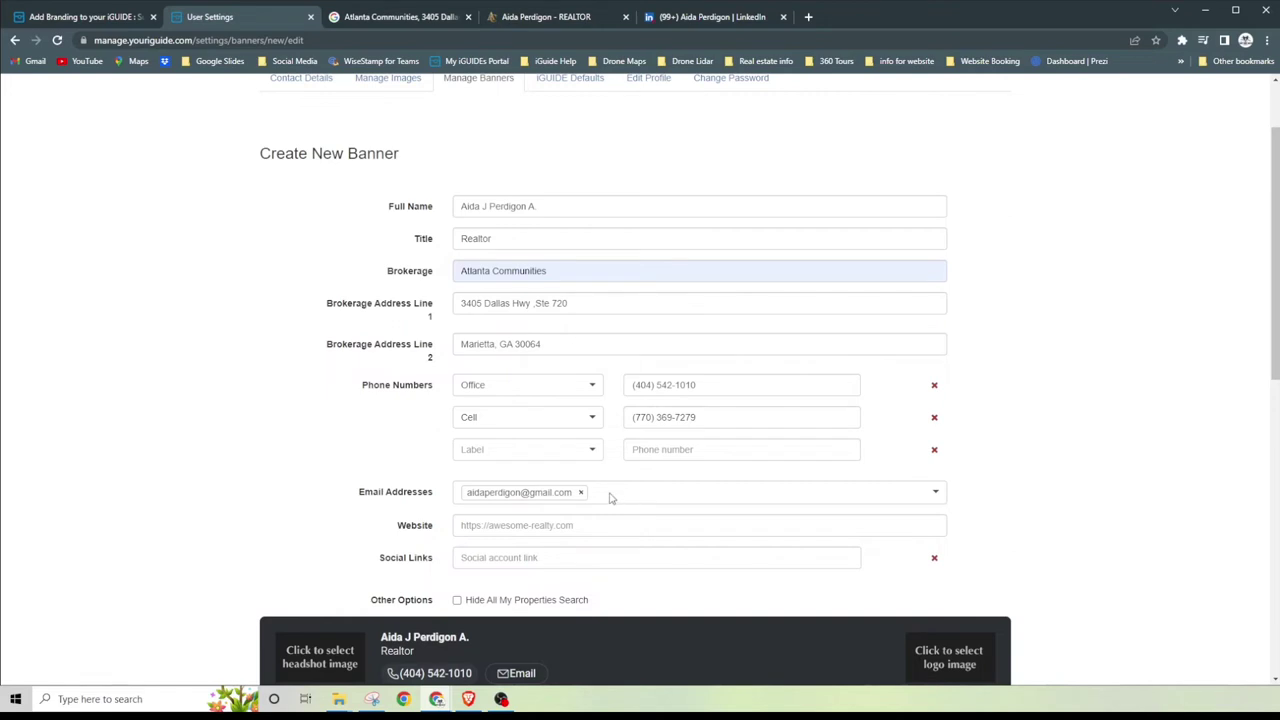
# Step: Copy the agent page URL and paste it into the banner's Website field
pyautogui.click(546, 527)
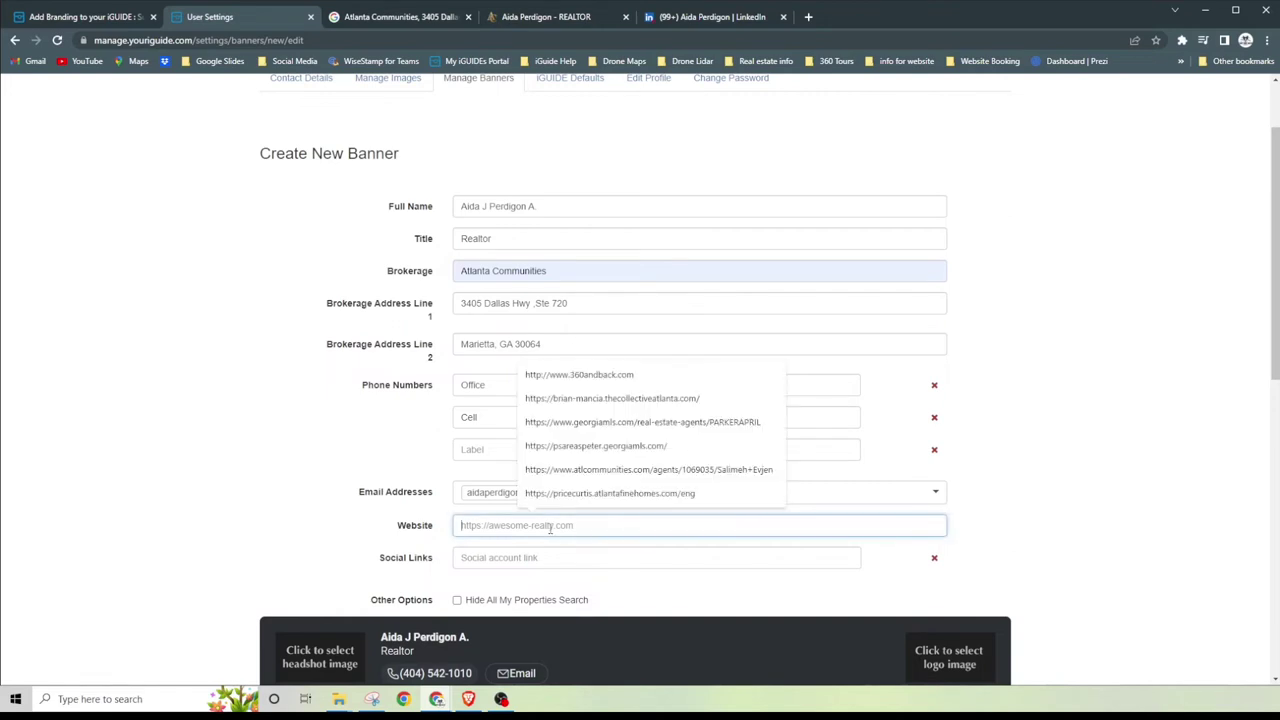
pyautogui.click(541, 17)
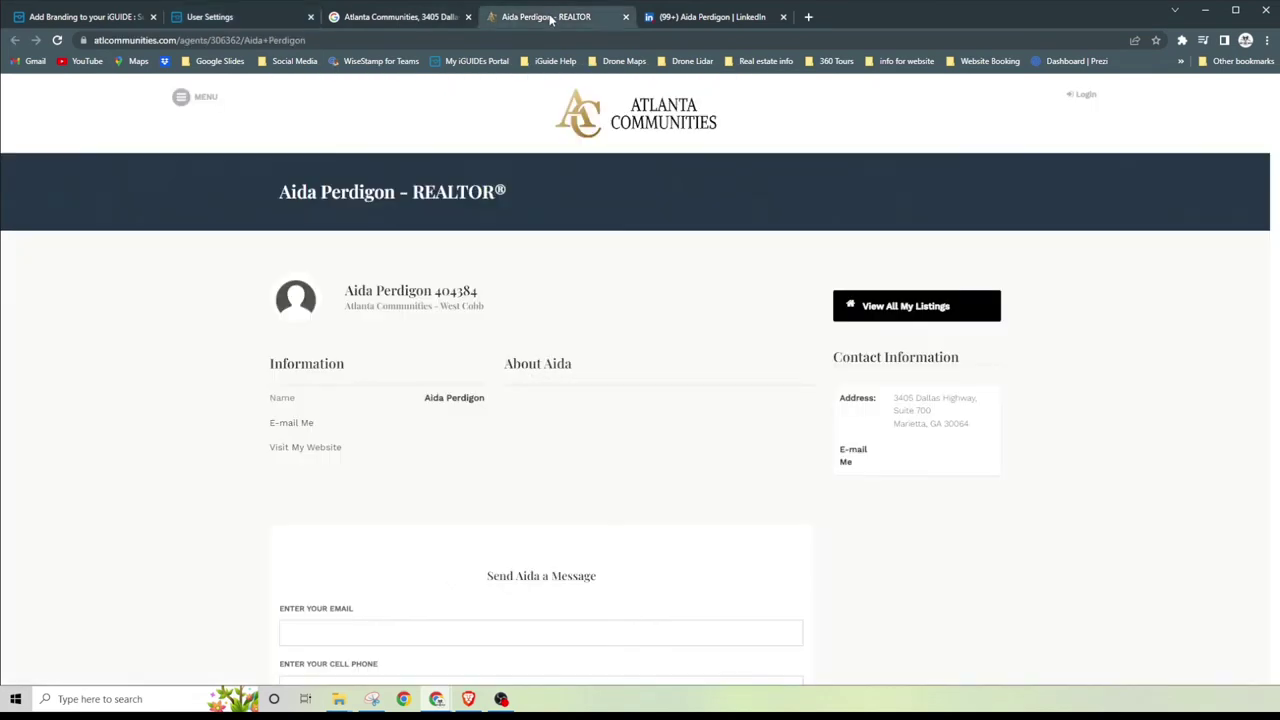
pyautogui.click(212, 40)
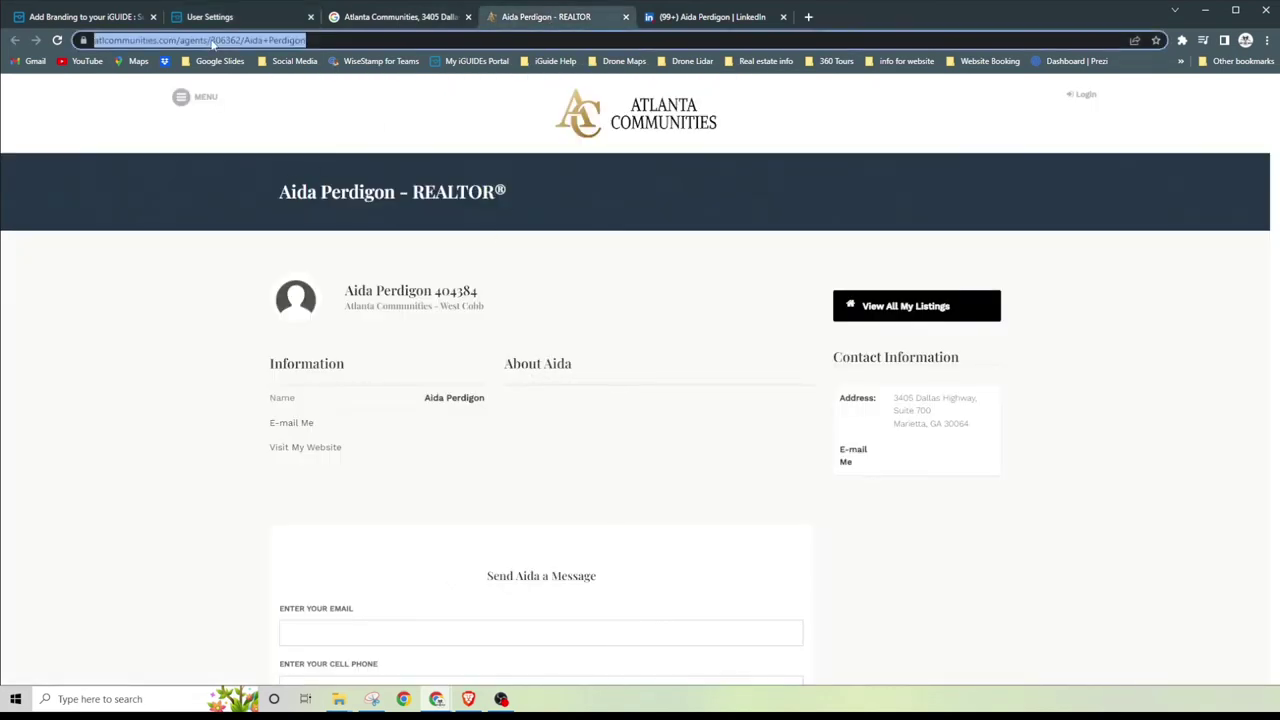
pyautogui.rightClick(212, 40)
pyautogui.click(280, 136)
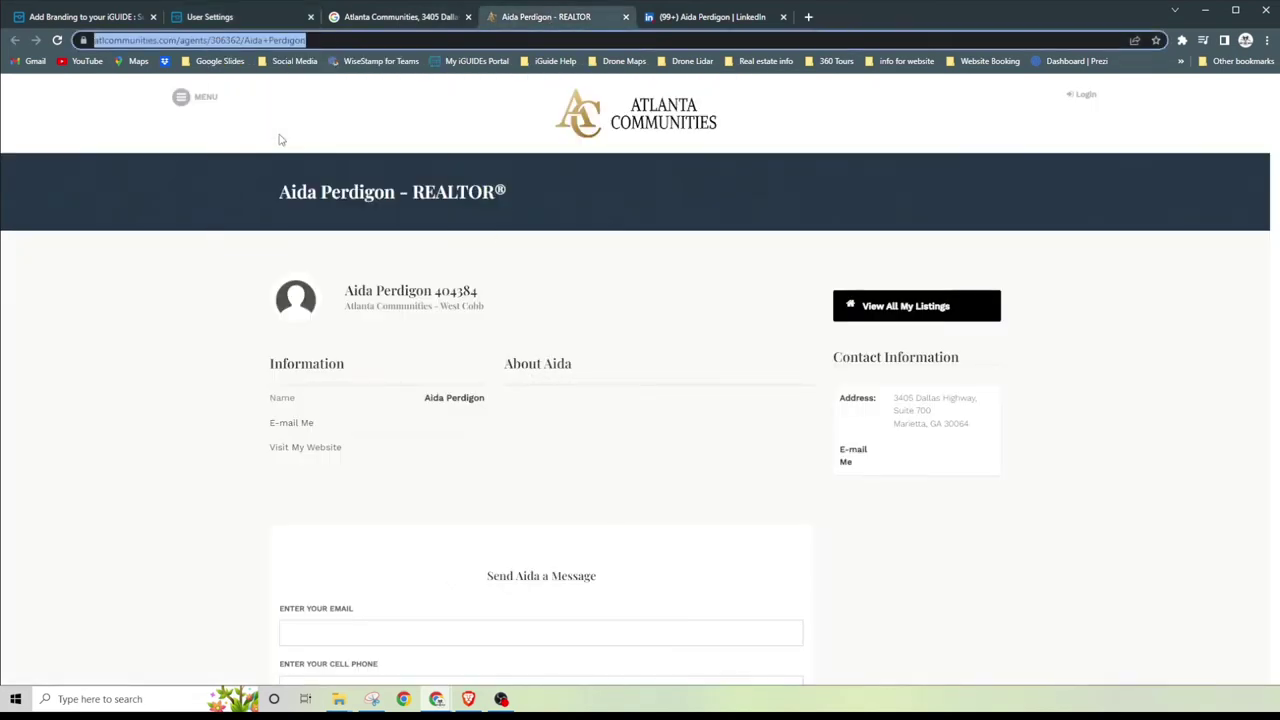
pyautogui.click(253, 22)
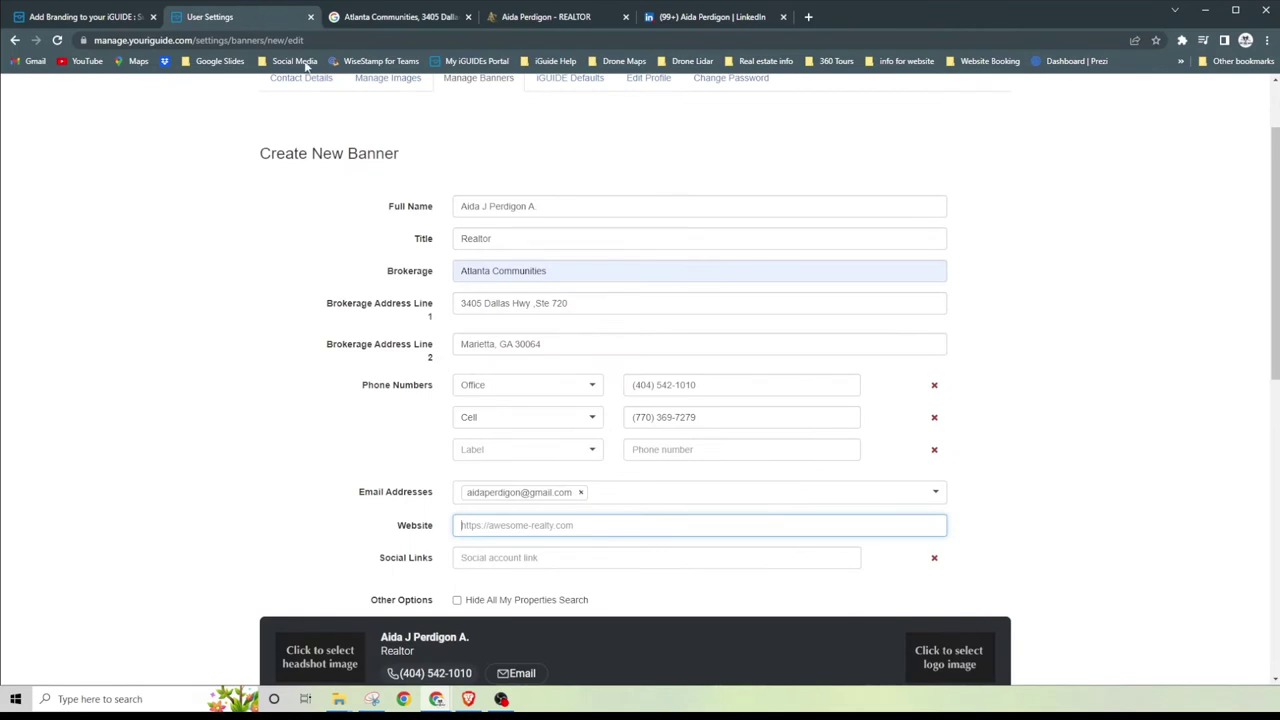
pyautogui.click(492, 529)
pyautogui.hotkey('ctrl', 'v')
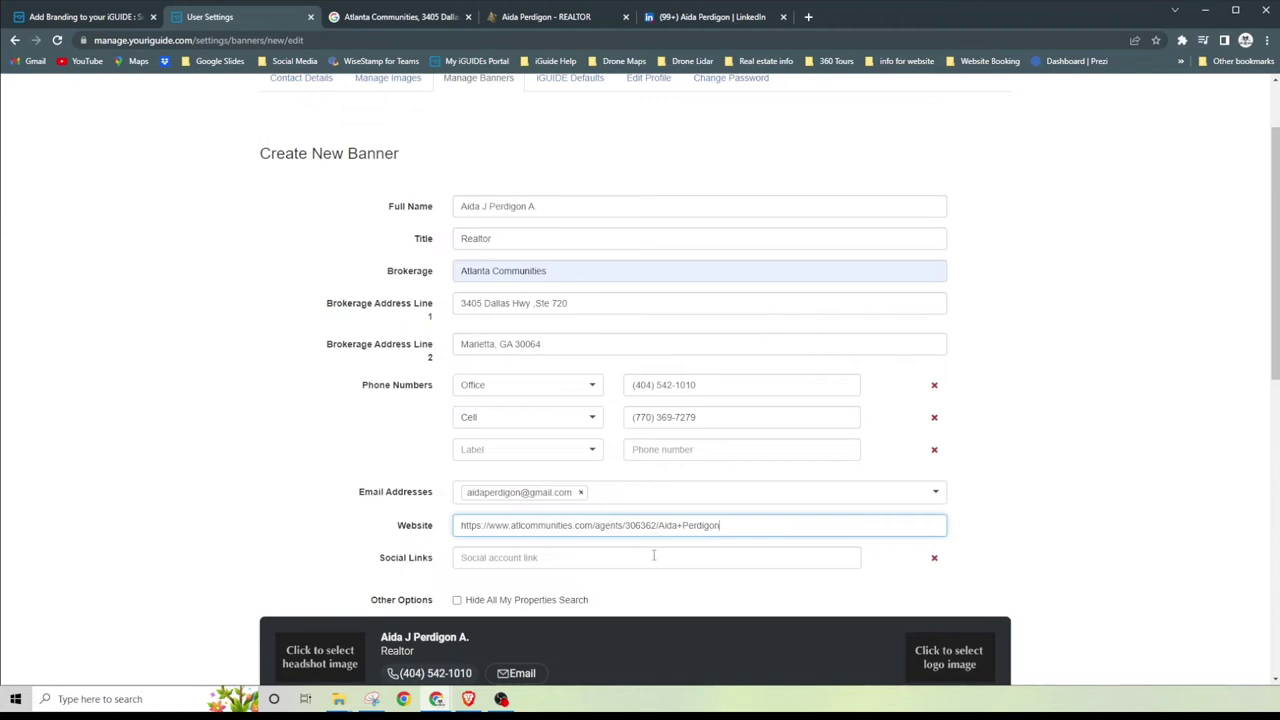
pyautogui.click(655, 557)
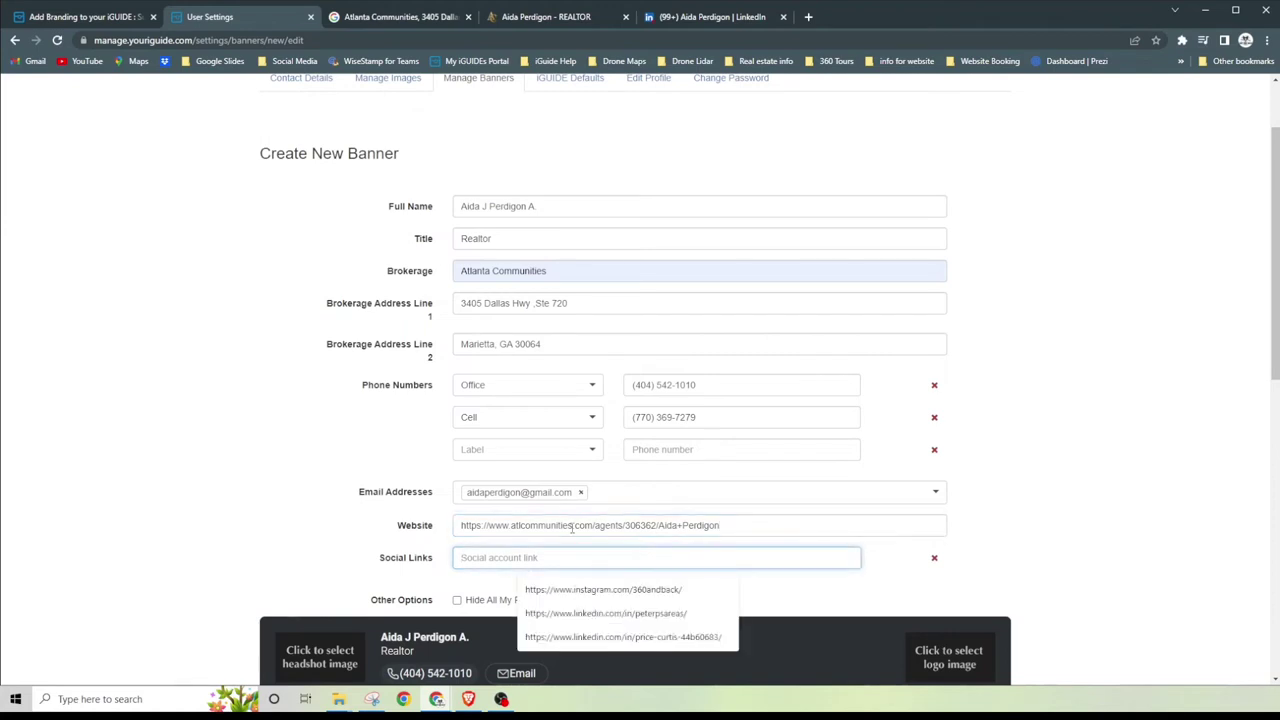
# Step: Copy the realtor's LinkedIn profile URL and paste it into the first Social Links entry
pyautogui.scroll(-1, 572, 529)
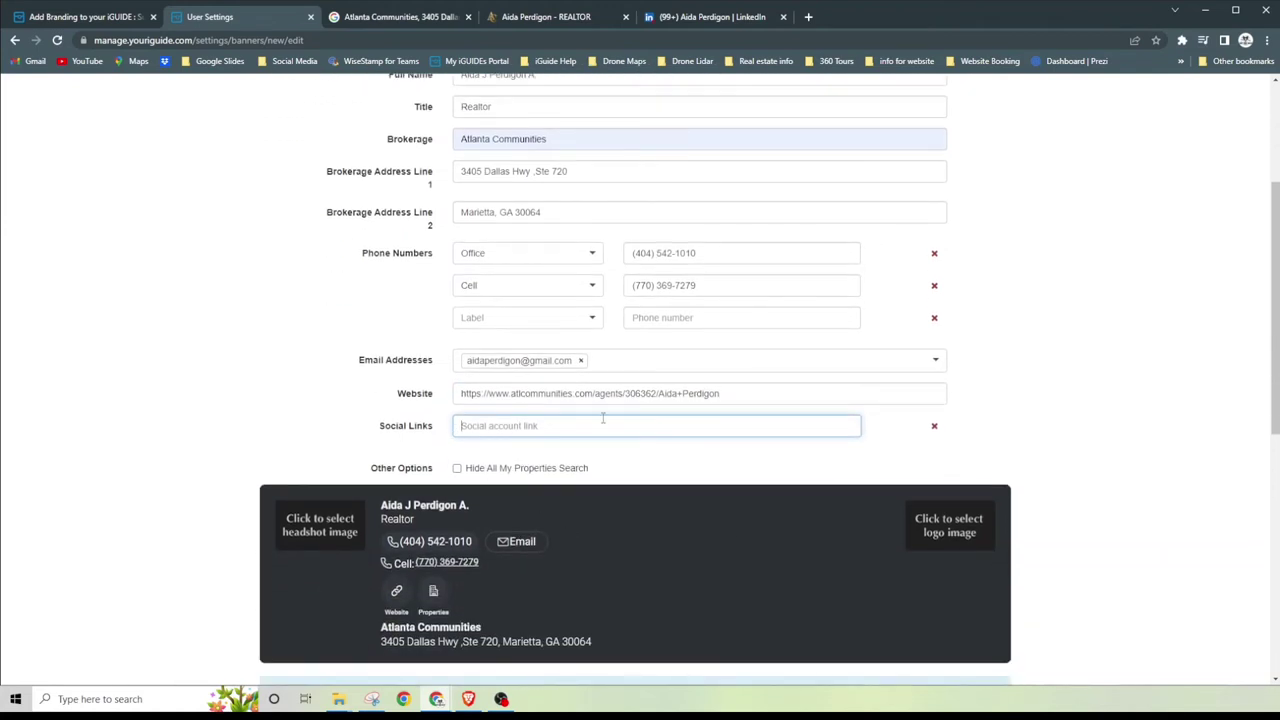
pyautogui.click(674, 20)
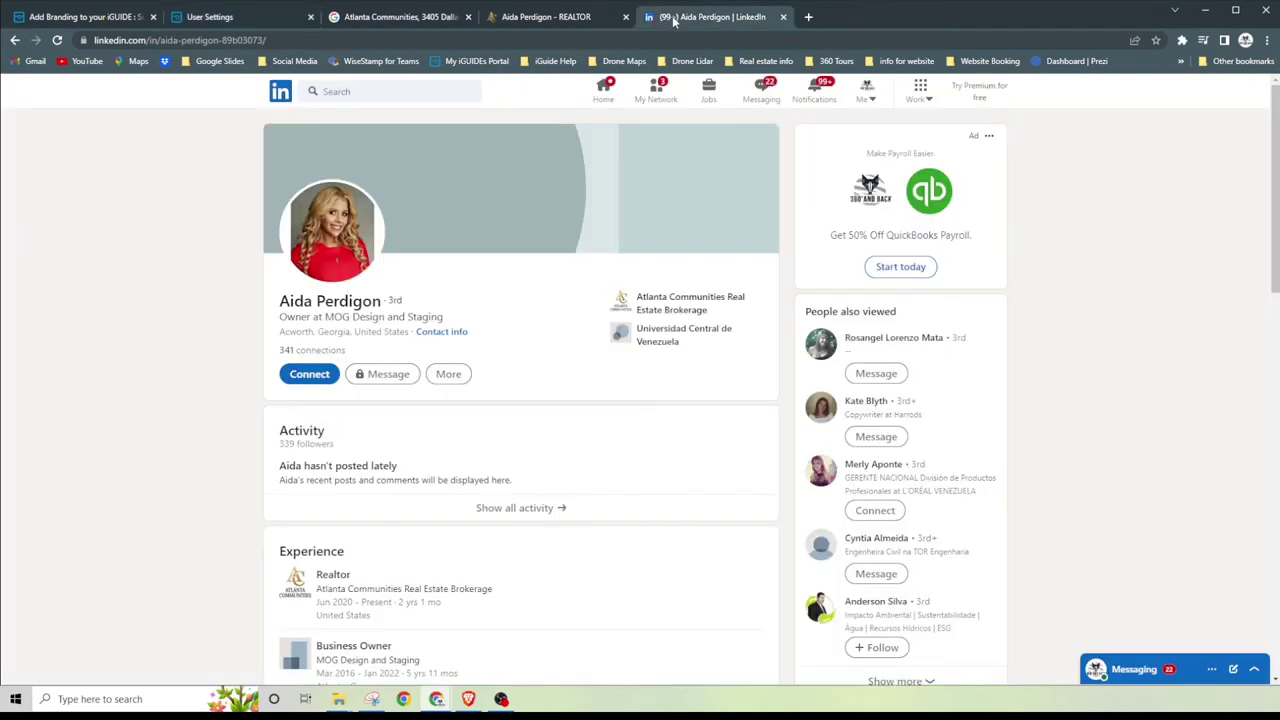
pyautogui.click(158, 40)
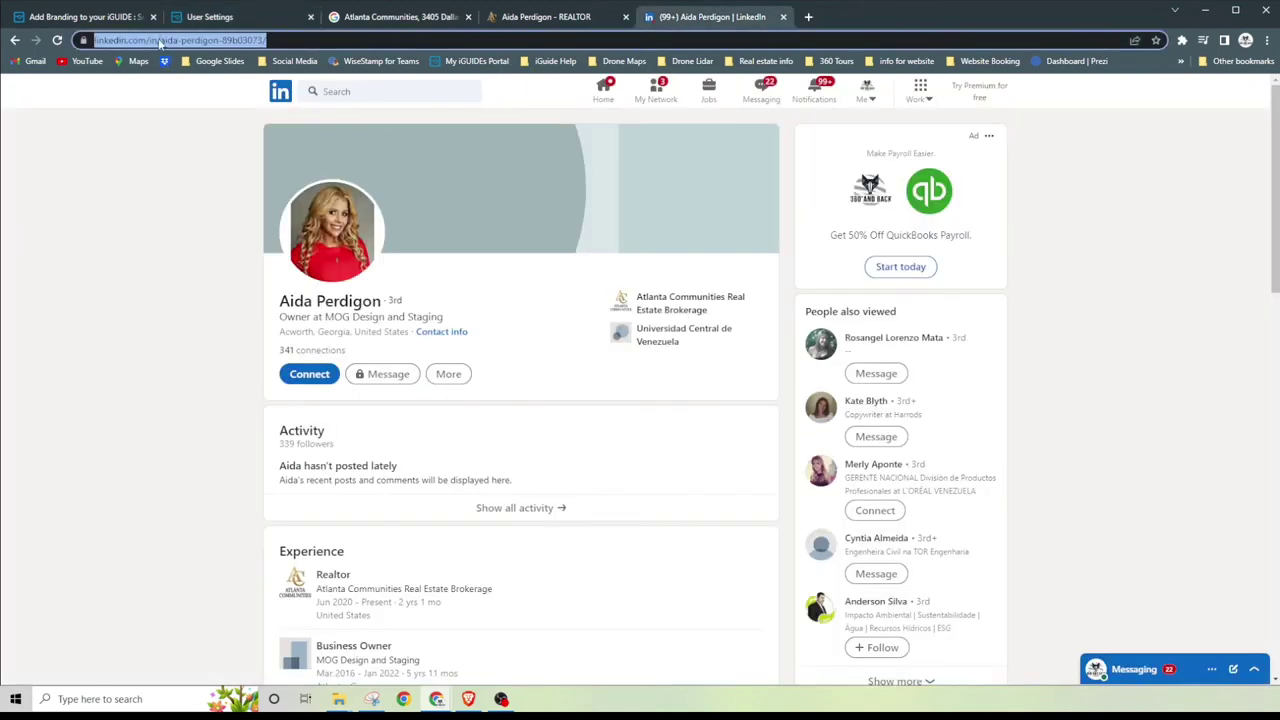
pyautogui.rightClick(158, 40)
pyautogui.click(234, 136)
pyautogui.click(238, 14)
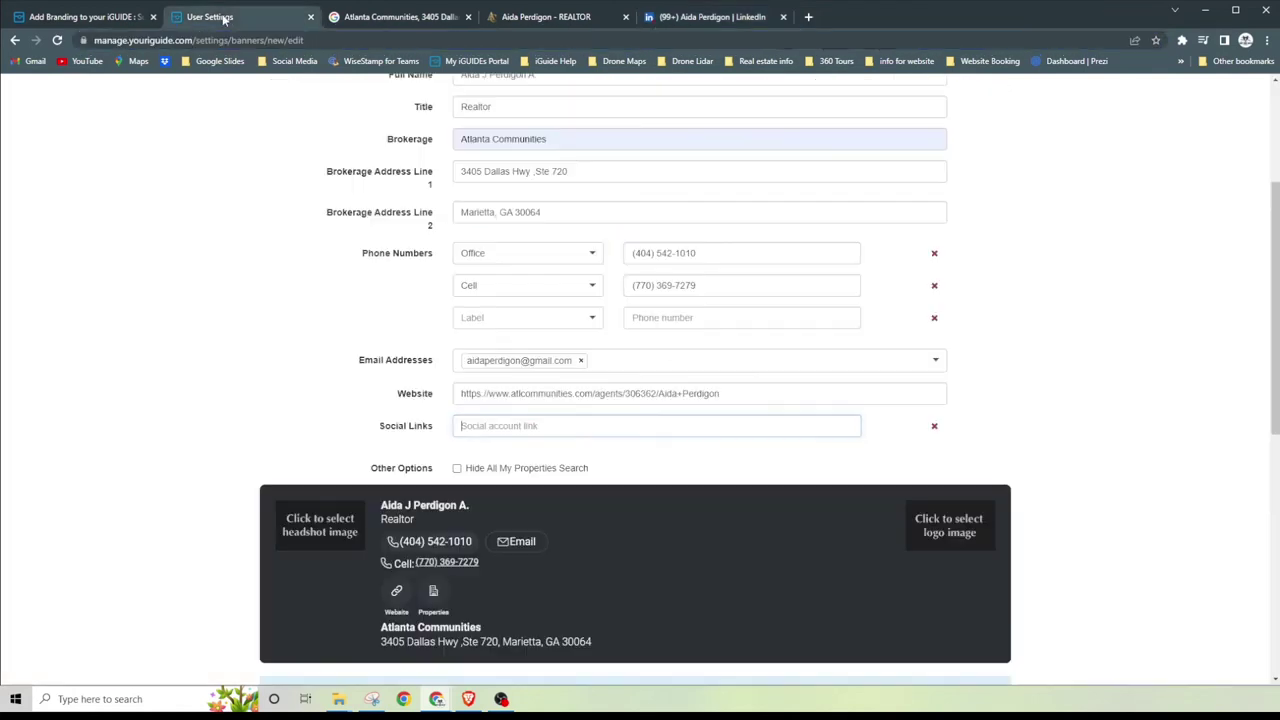
pyautogui.rightClick(490, 425)
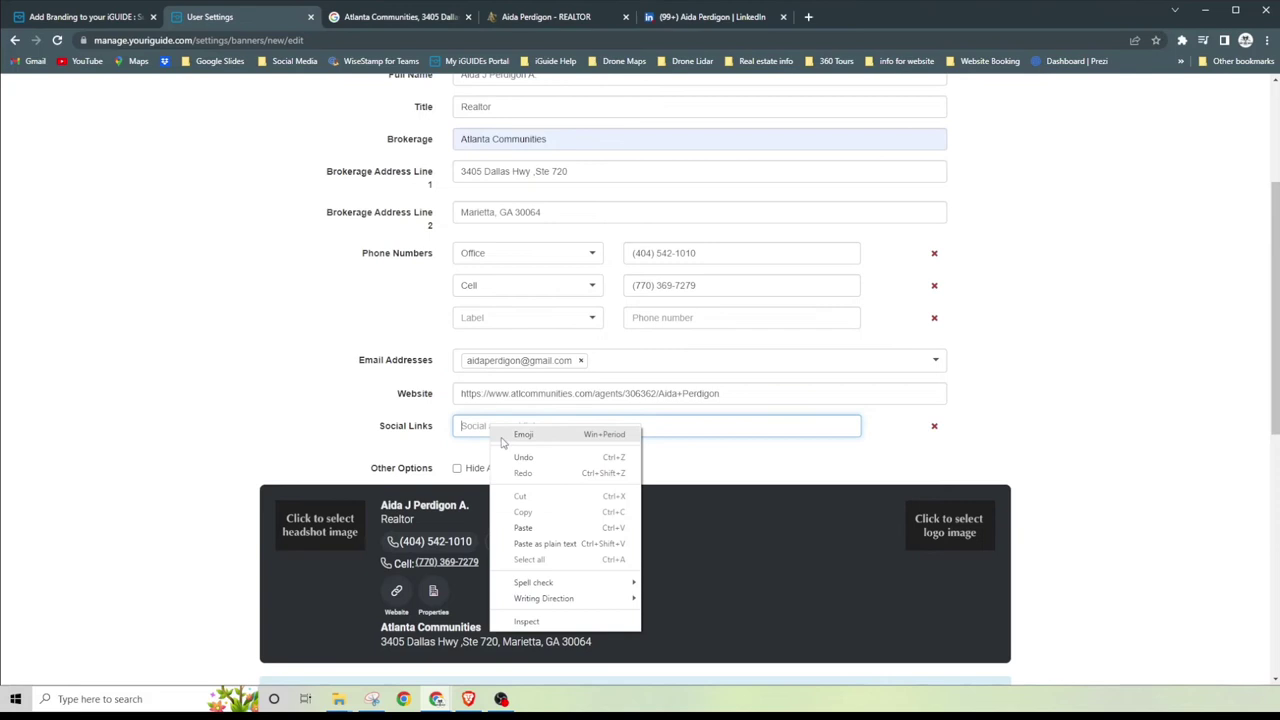
pyautogui.click(550, 528)
pyautogui.scroll(-1, 563, 492)
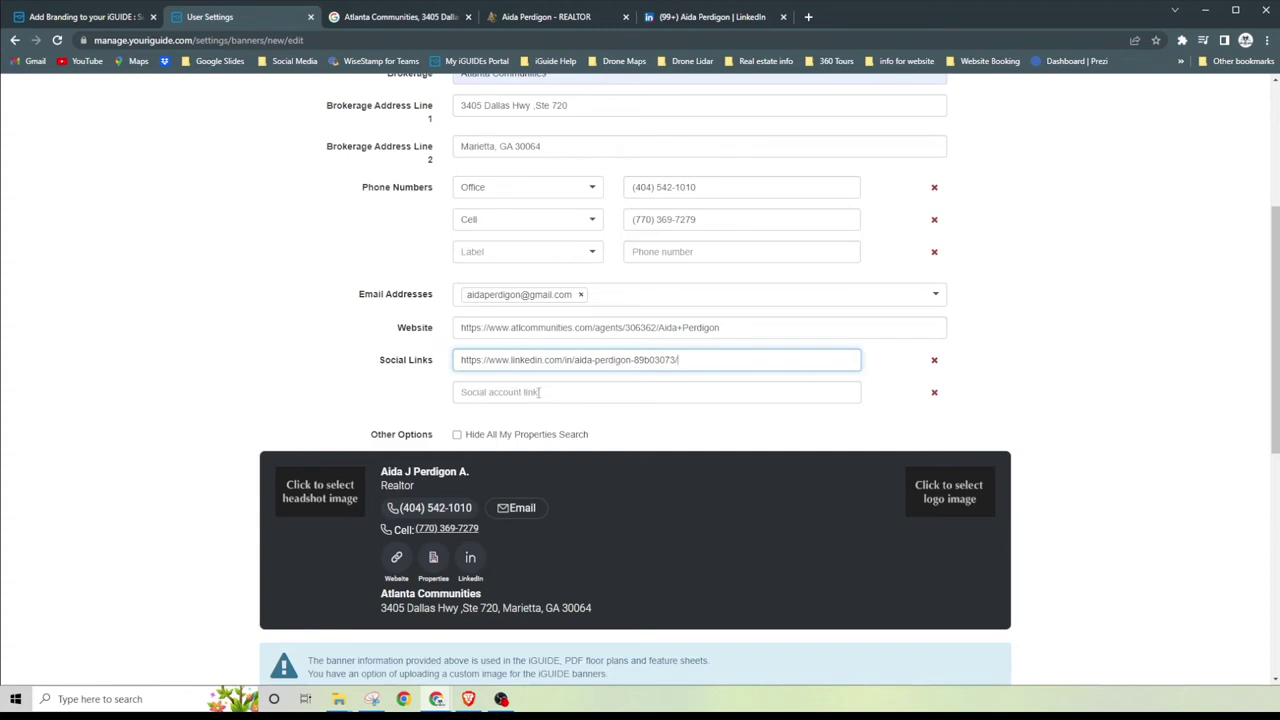
pyautogui.scroll(-2, 543, 518)
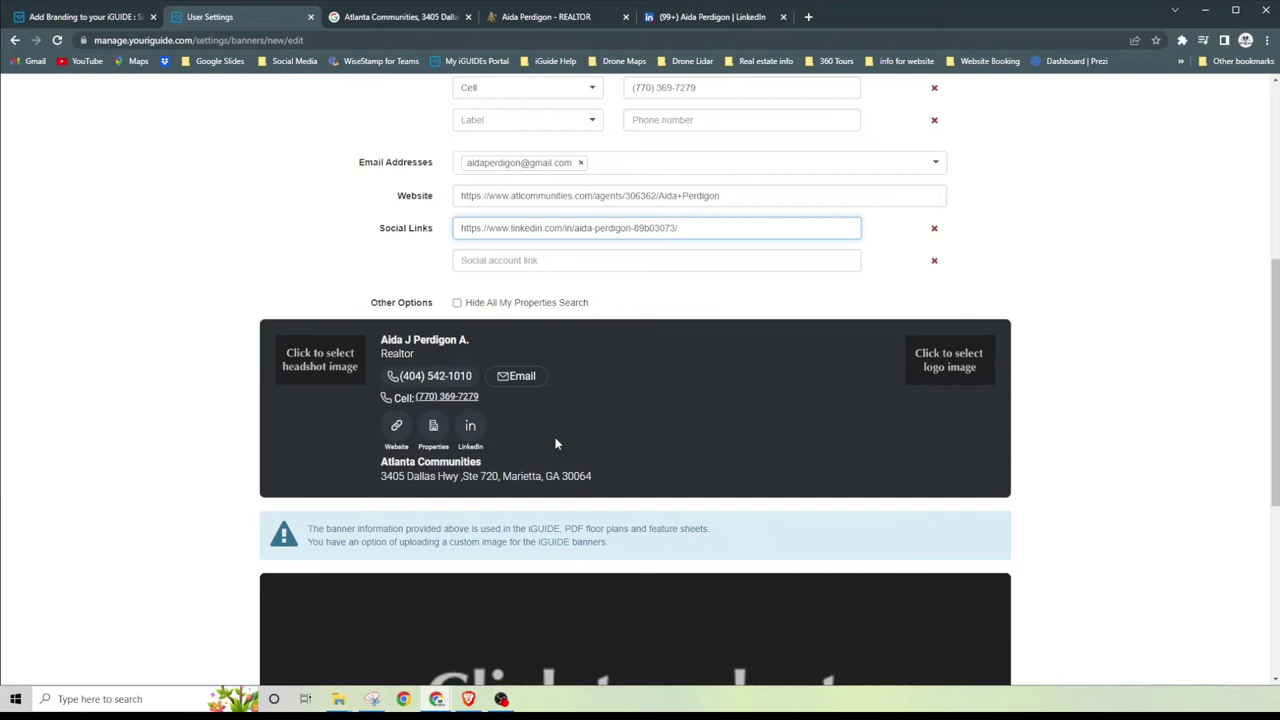
pyautogui.scroll(1, 557, 443)
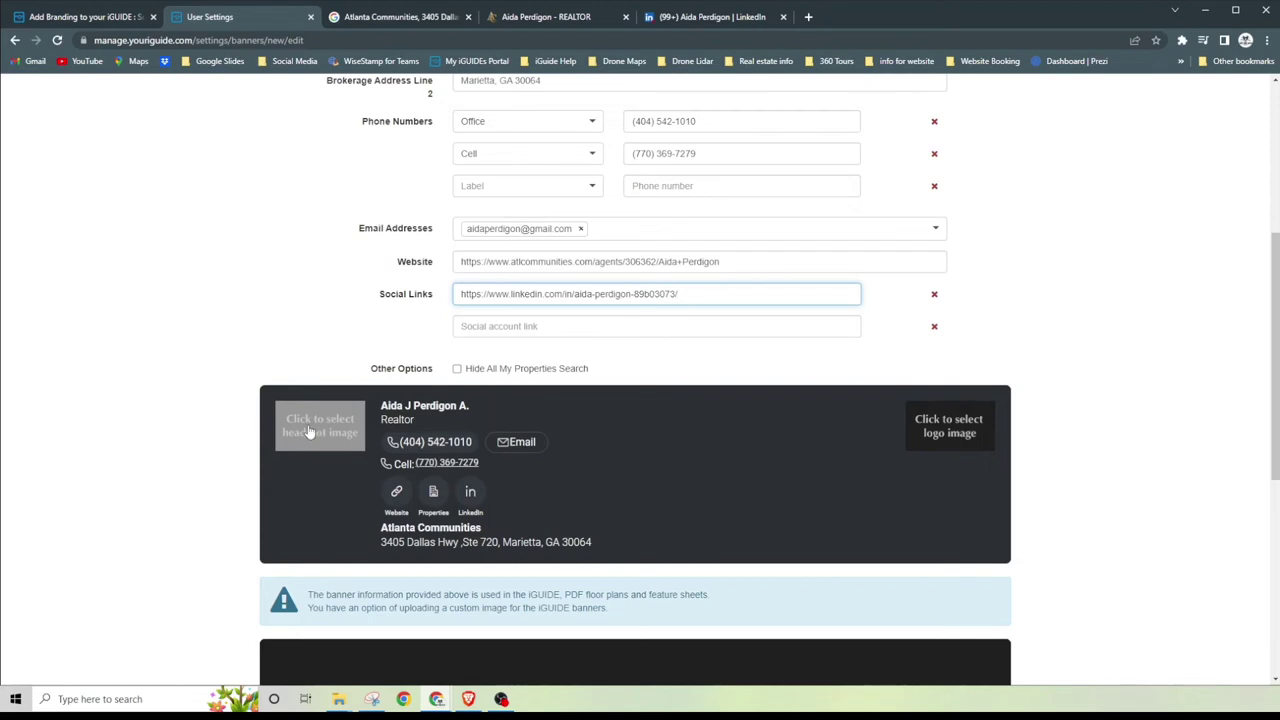
# Step: Open the headshot image chooser and begin uploading a new image
pyautogui.click(310, 431)
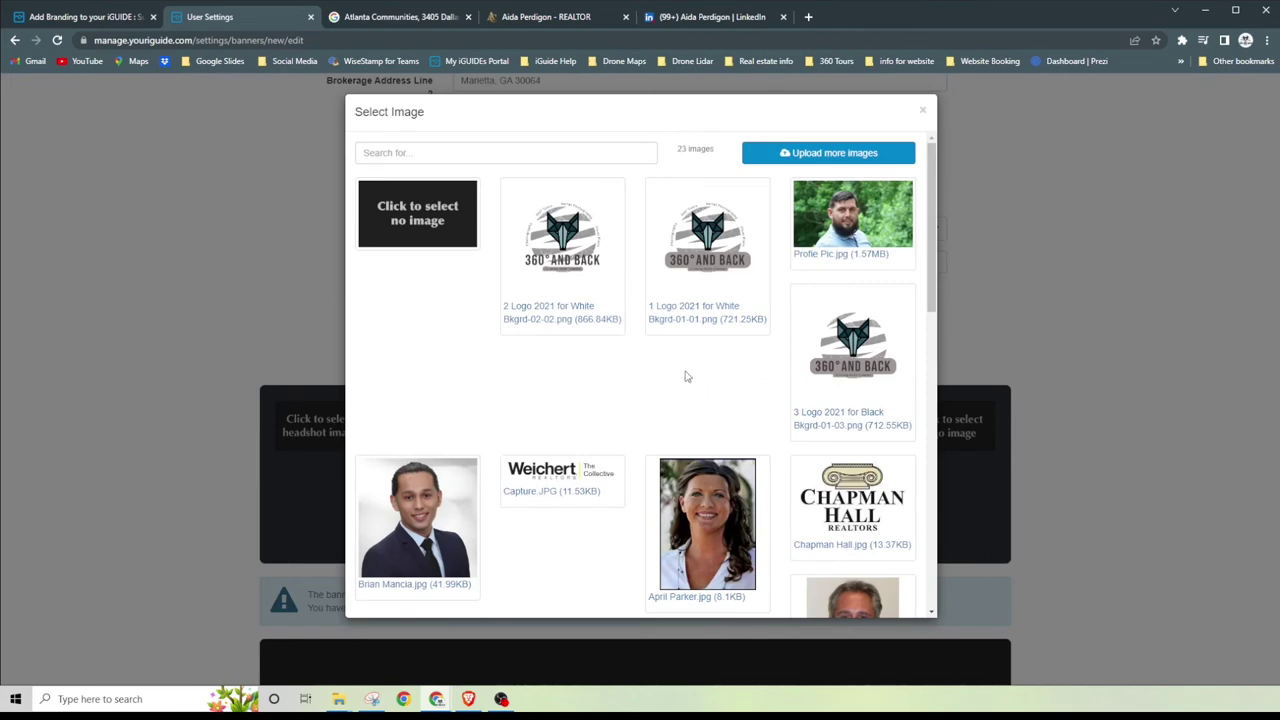
pyautogui.scroll(-4, 745, 405)
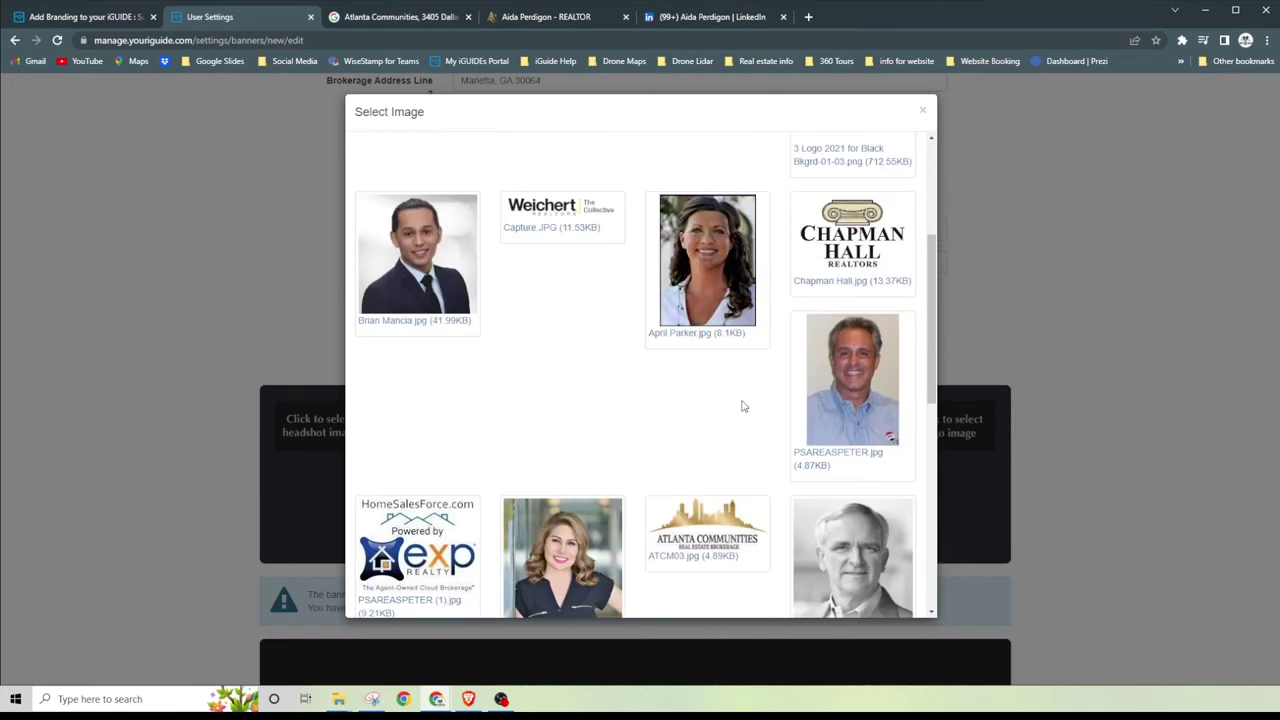
pyautogui.scroll(-3, 742, 405)
pyautogui.scroll(8, 742, 407)
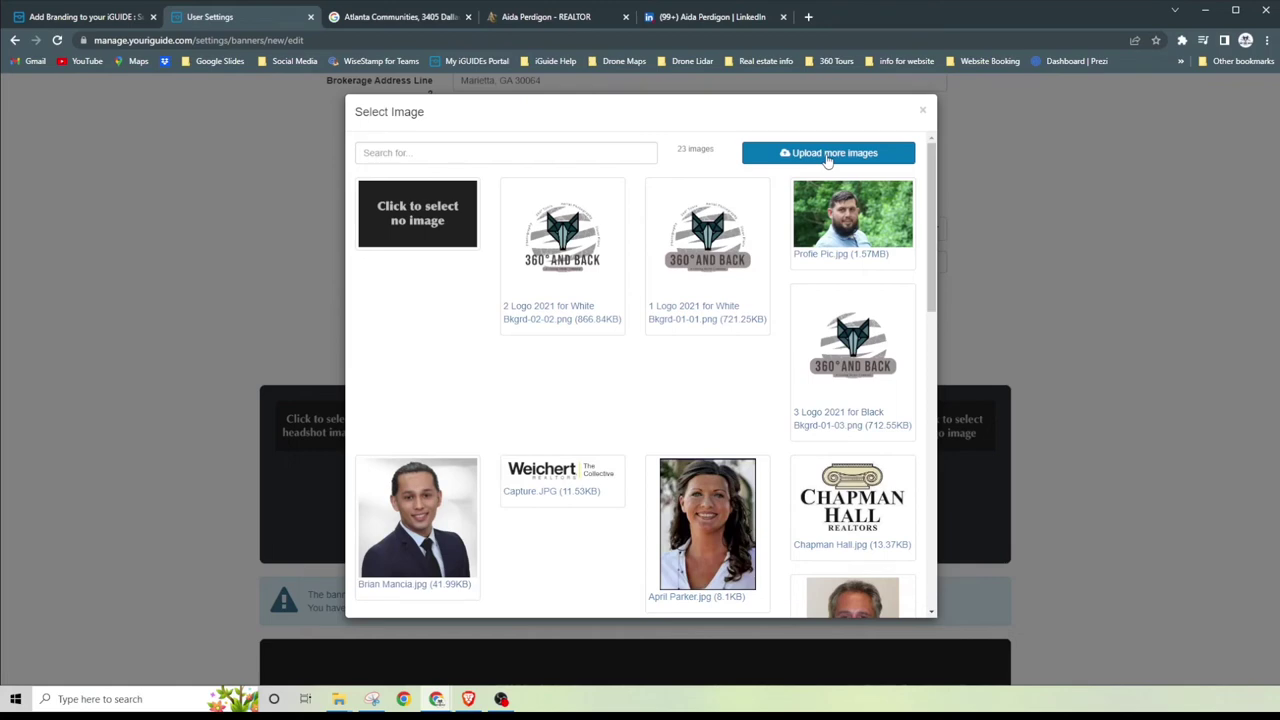
pyautogui.click(828, 155)
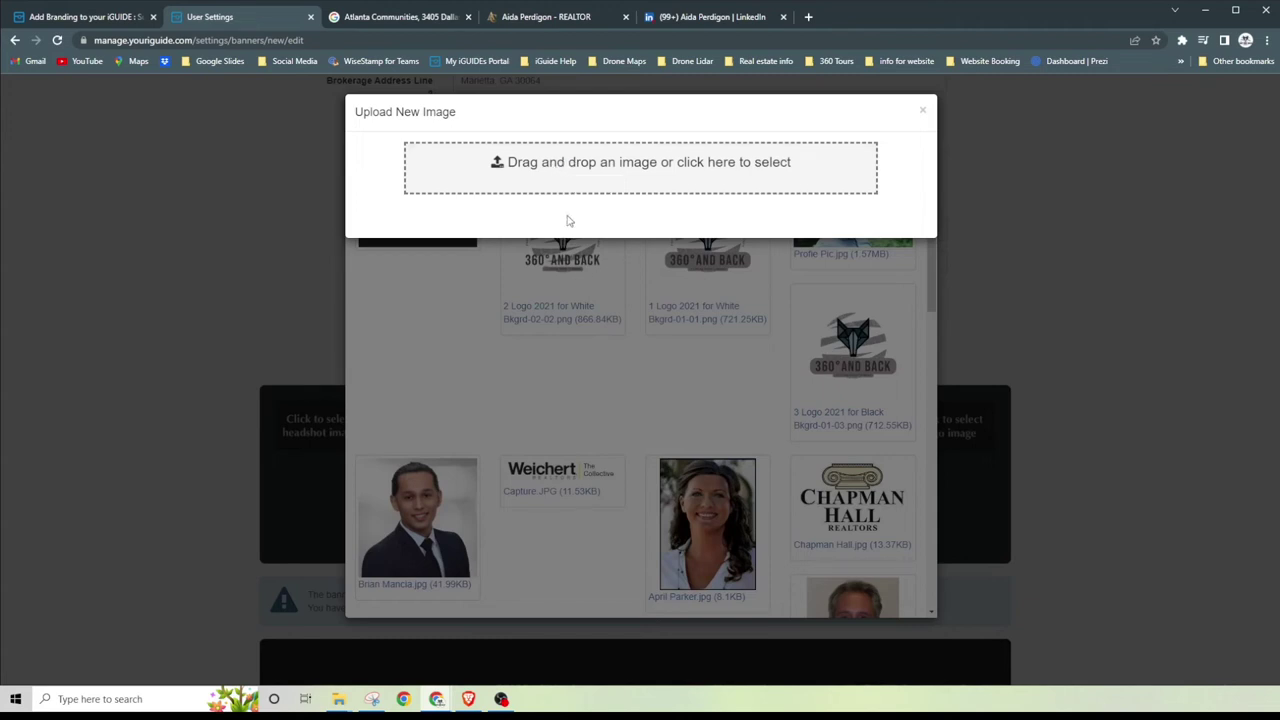
# Step: Upload the portrait from Desktop > 360 and Back Website > Customer info Showandtour as the headshot
pyautogui.click(580, 179)
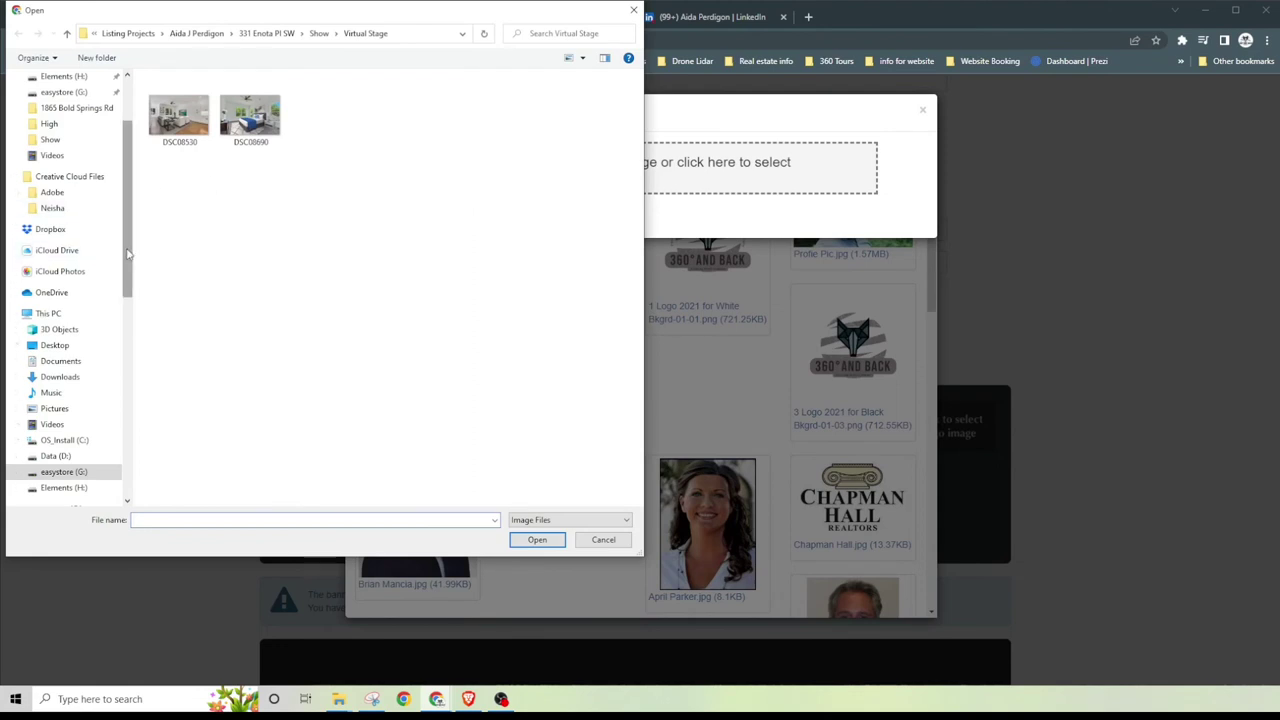
pyautogui.scroll(3, 127, 253)
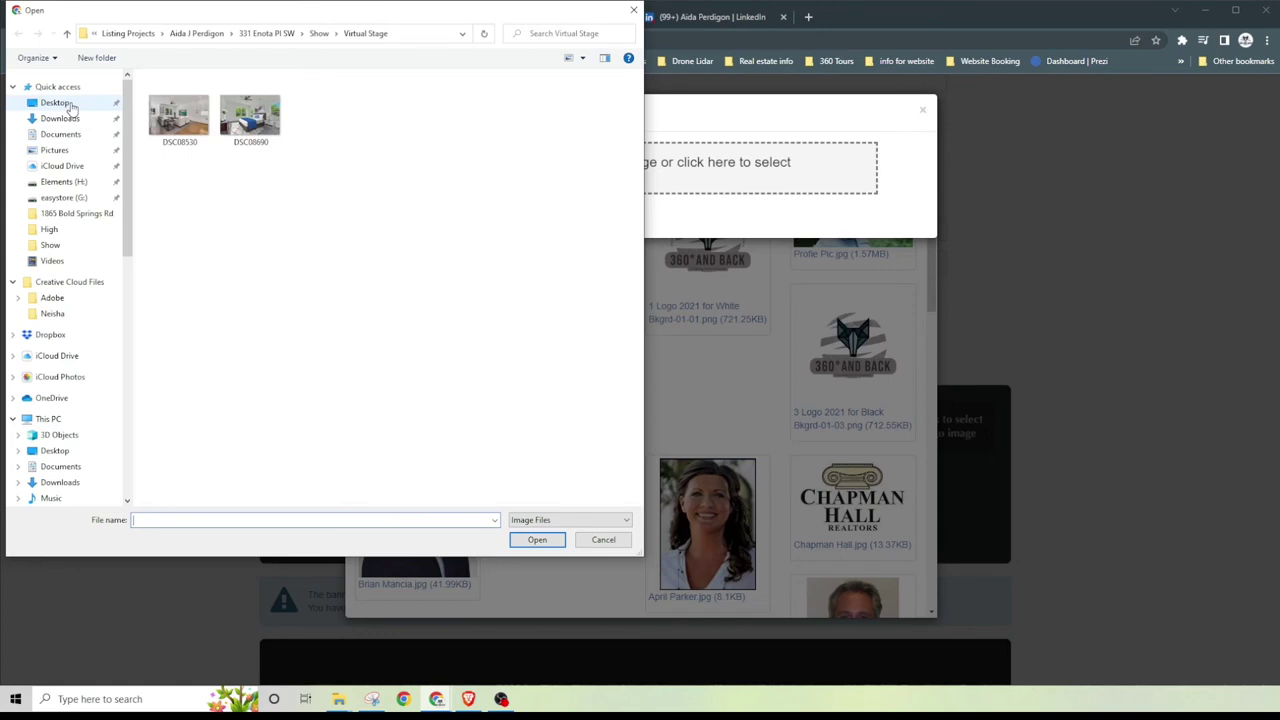
pyautogui.click(56, 103)
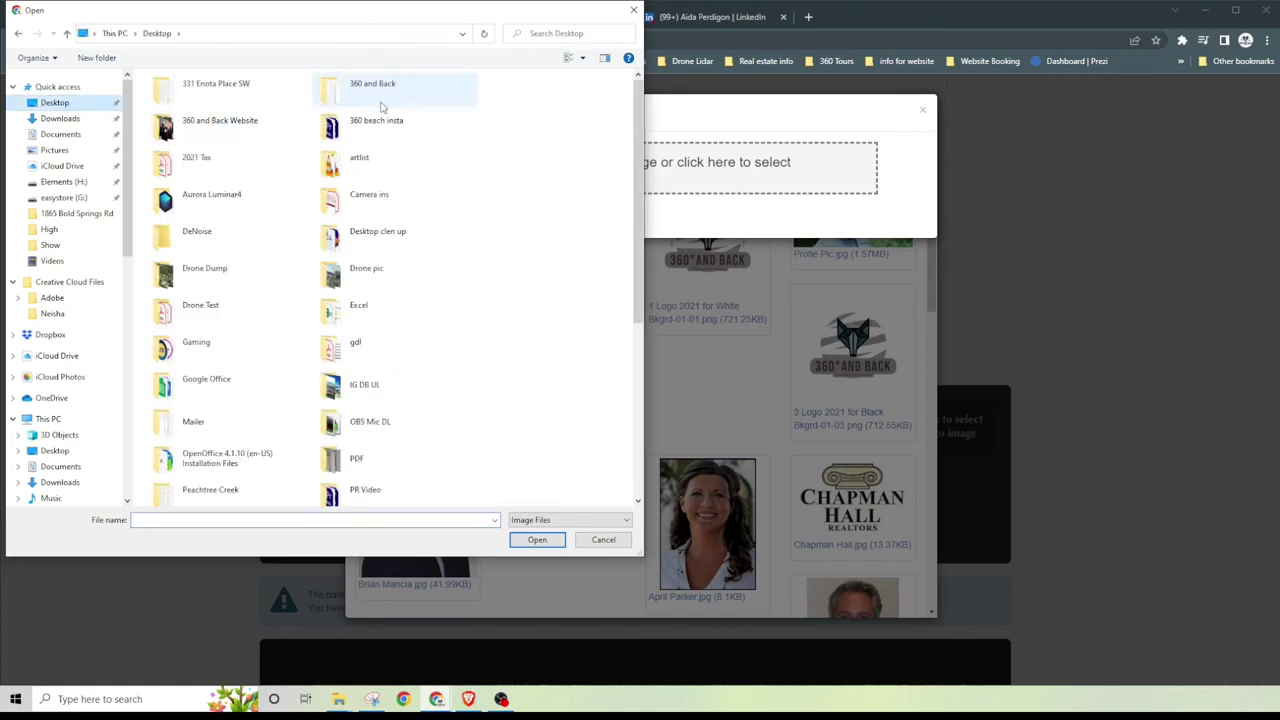
pyautogui.doubleClick(210, 121)
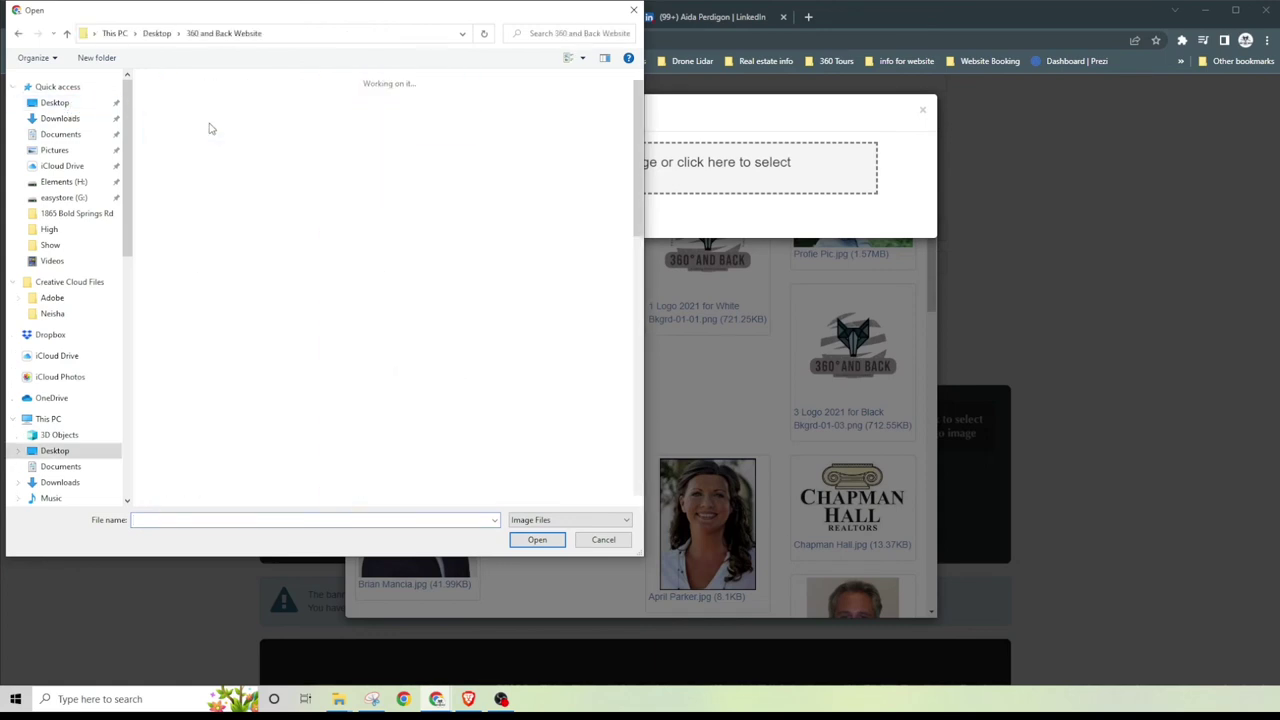
pyautogui.doubleClick(408, 131)
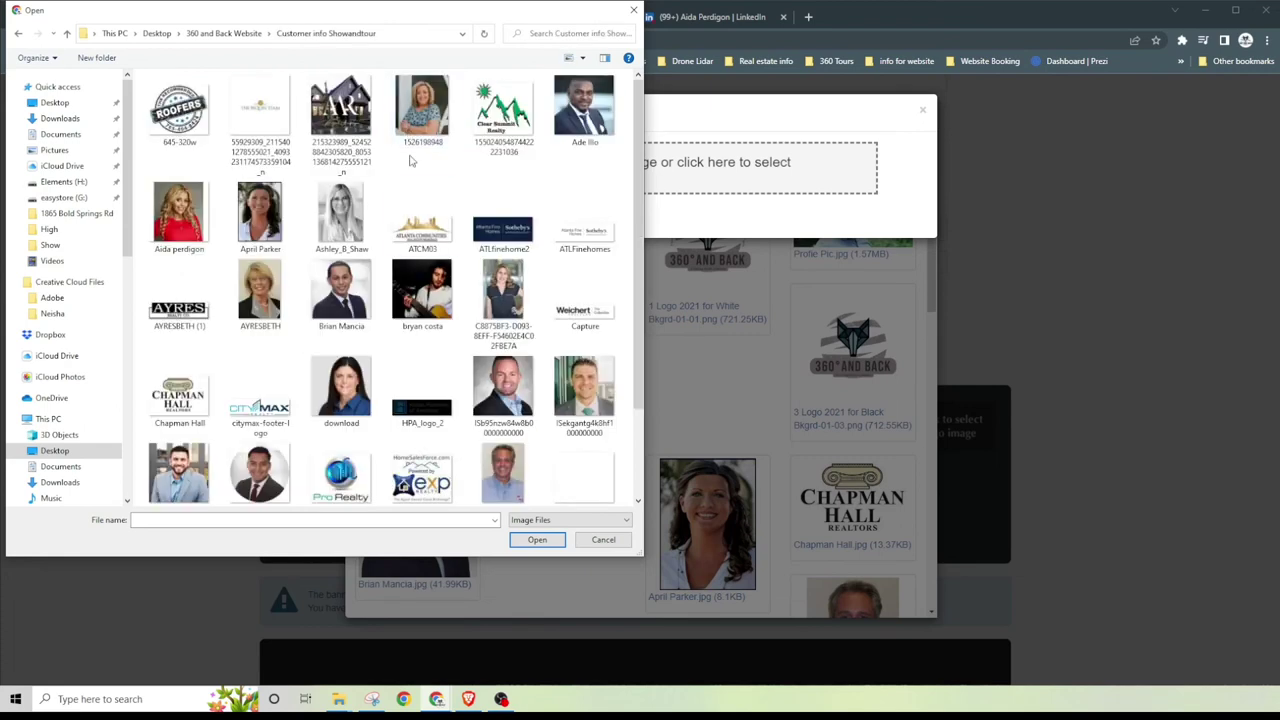
pyautogui.click(180, 222)
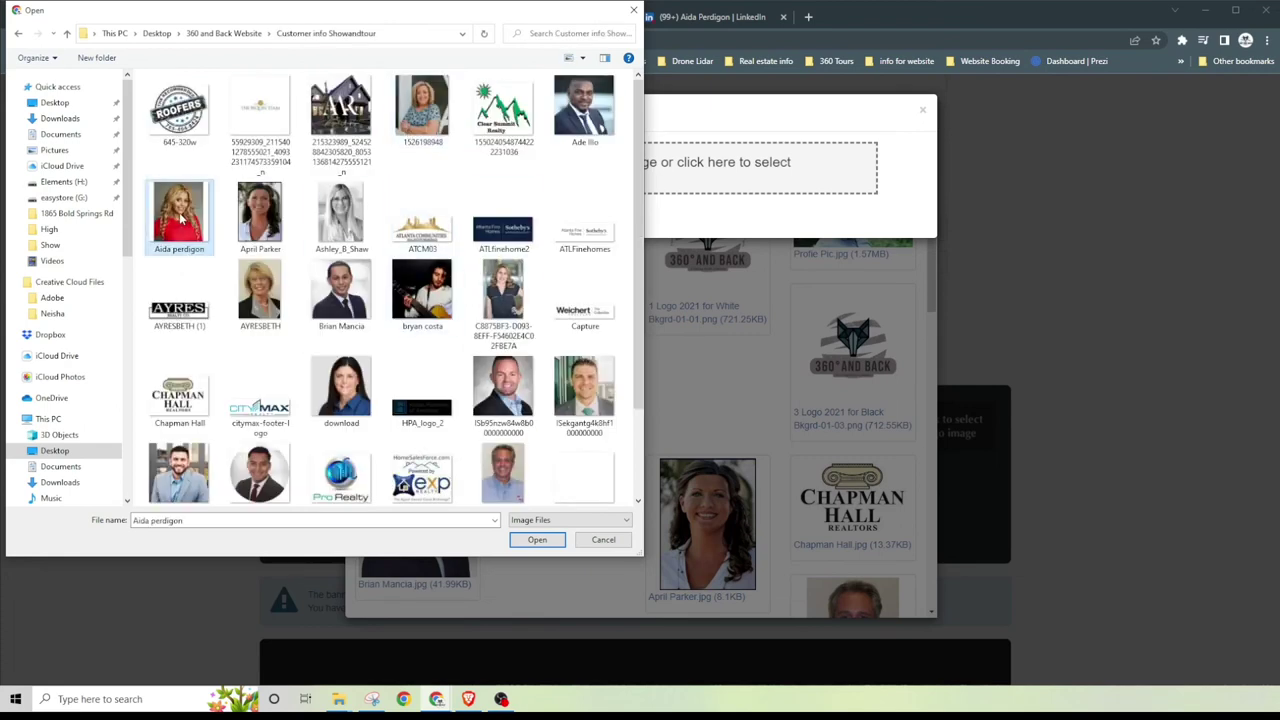
pyautogui.click(539, 543)
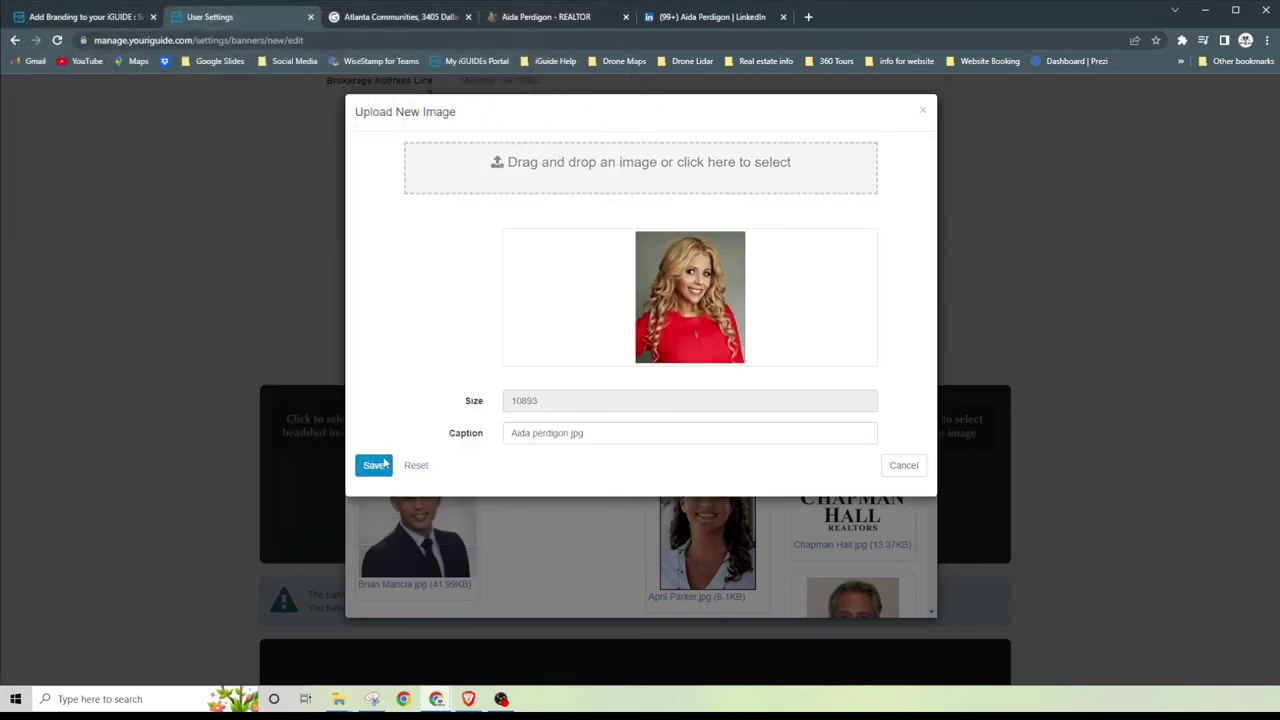
pyautogui.click(374, 467)
pyautogui.click(372, 468)
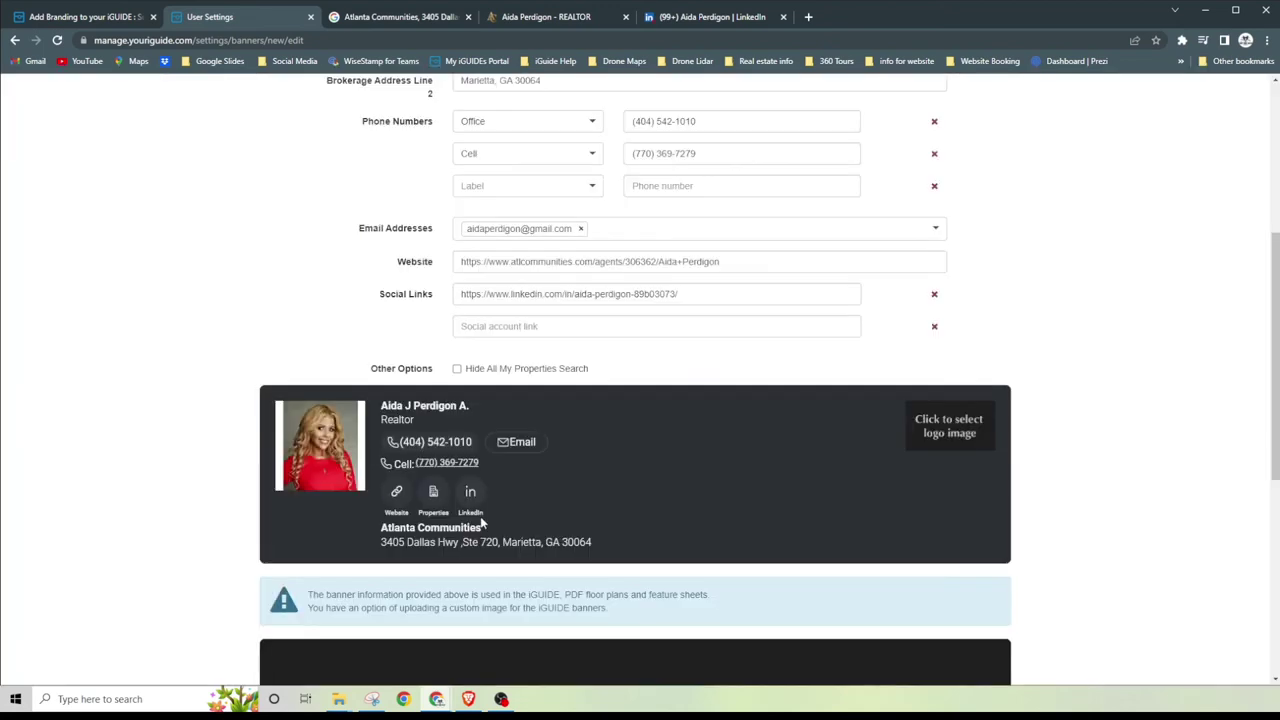
# Step: Select the ATCM03 Atlanta Communities thumbnail as the banner logo
pyautogui.click(957, 438)
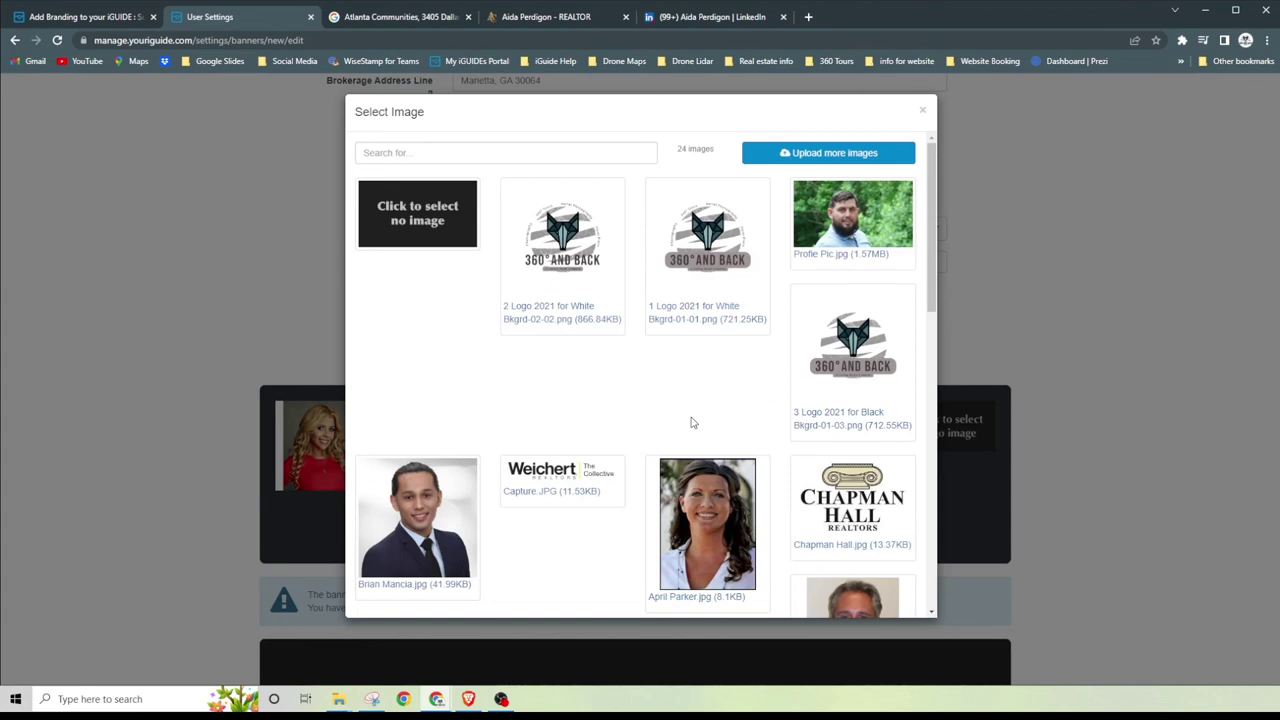
pyautogui.scroll(-3, 682, 421)
pyautogui.scroll(-1, 691, 423)
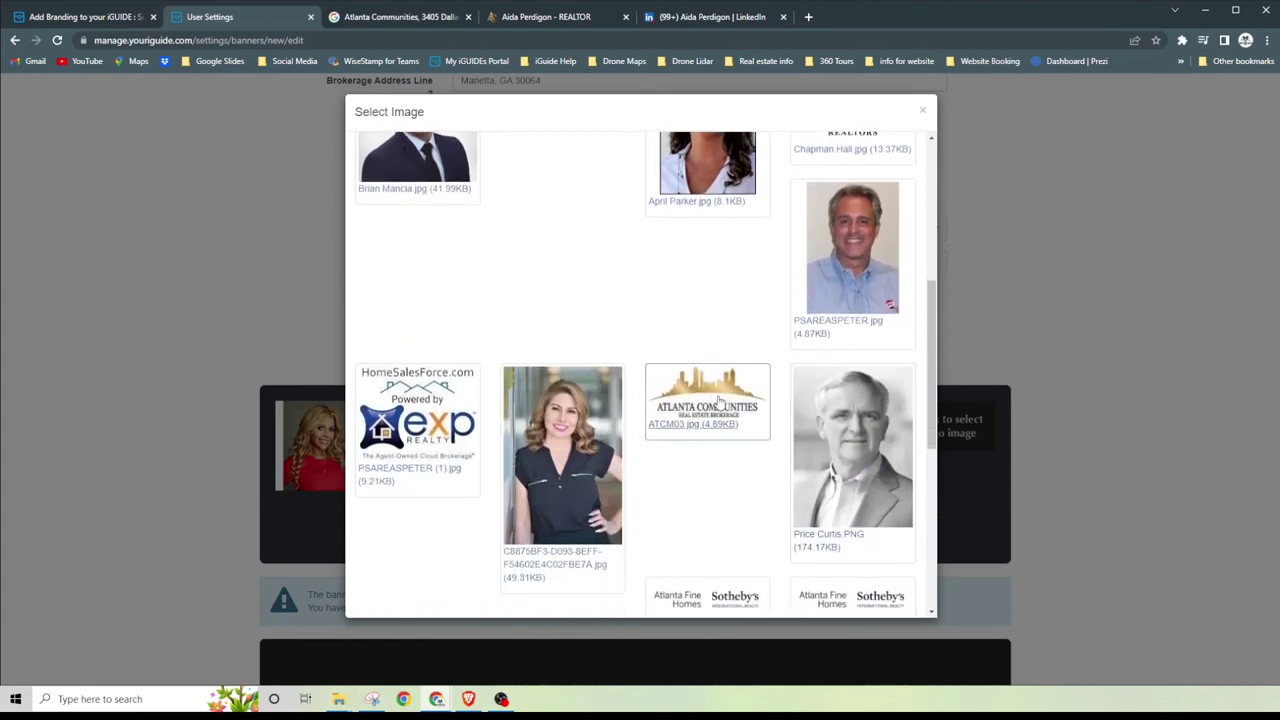
pyautogui.click(708, 400)
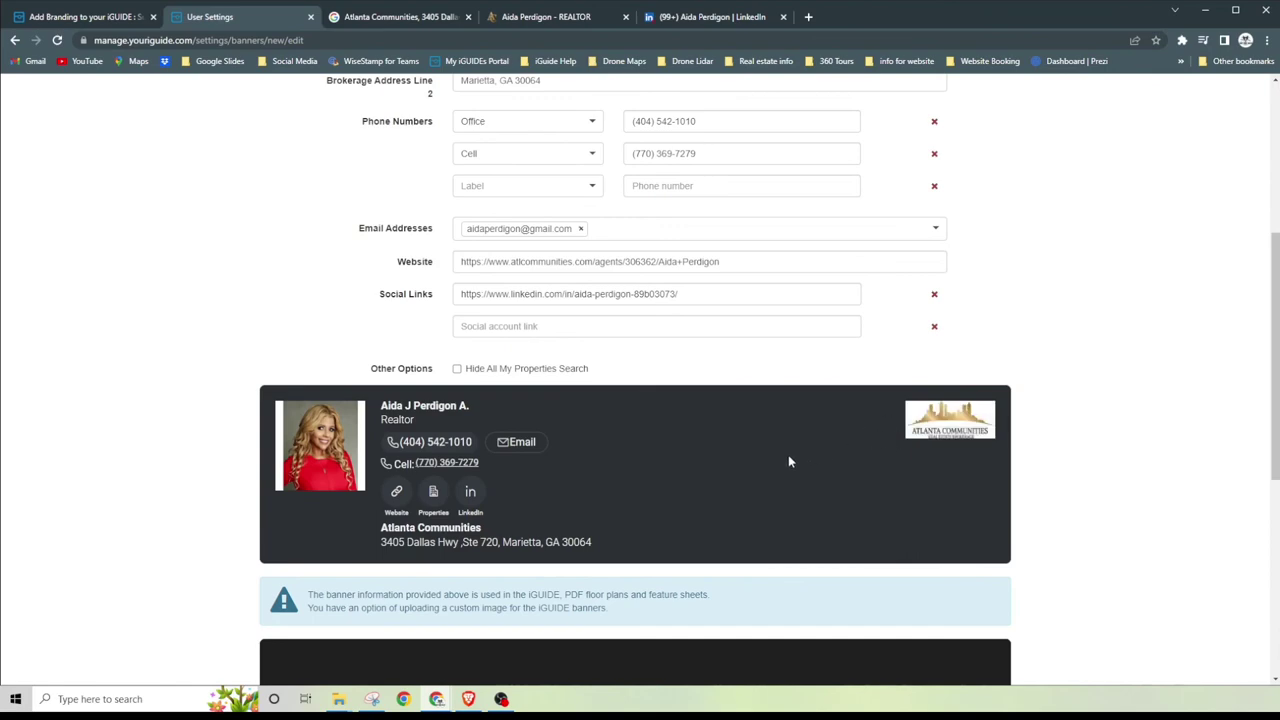
# Step: Save the new banner and check the success message
pyautogui.scroll(-5, 750, 456)
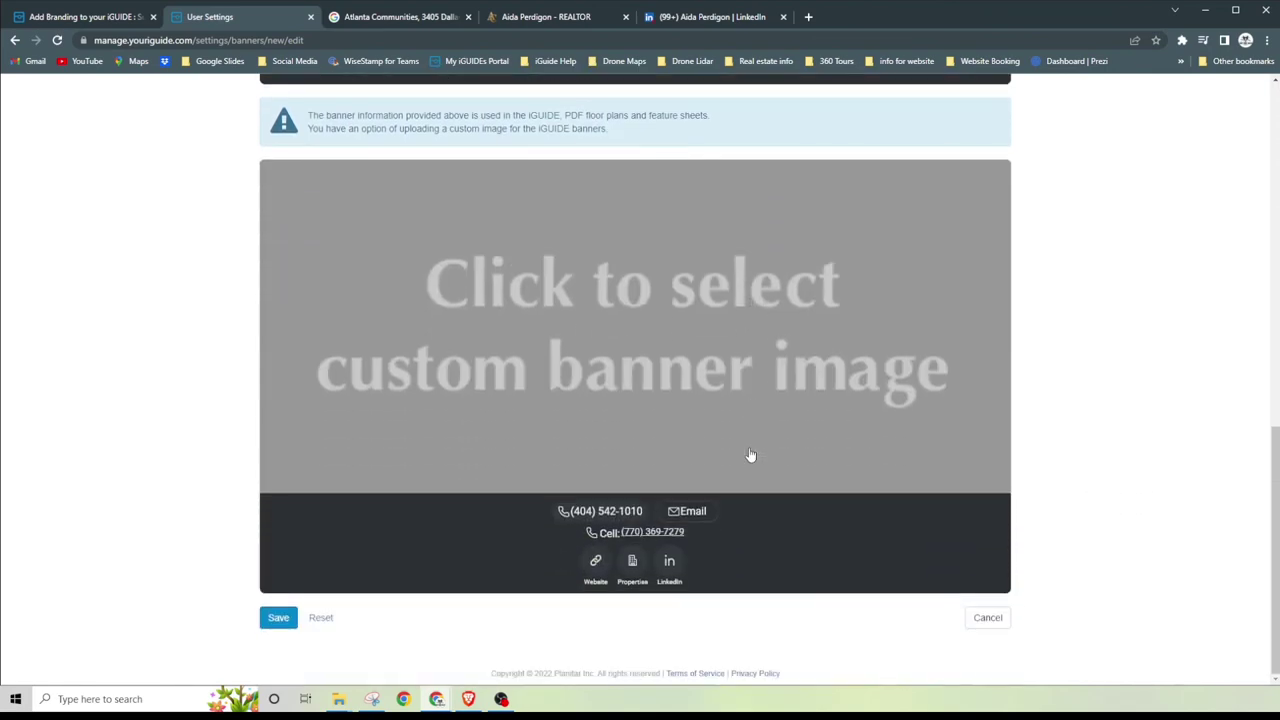
pyautogui.scroll(10, 1034, 491)
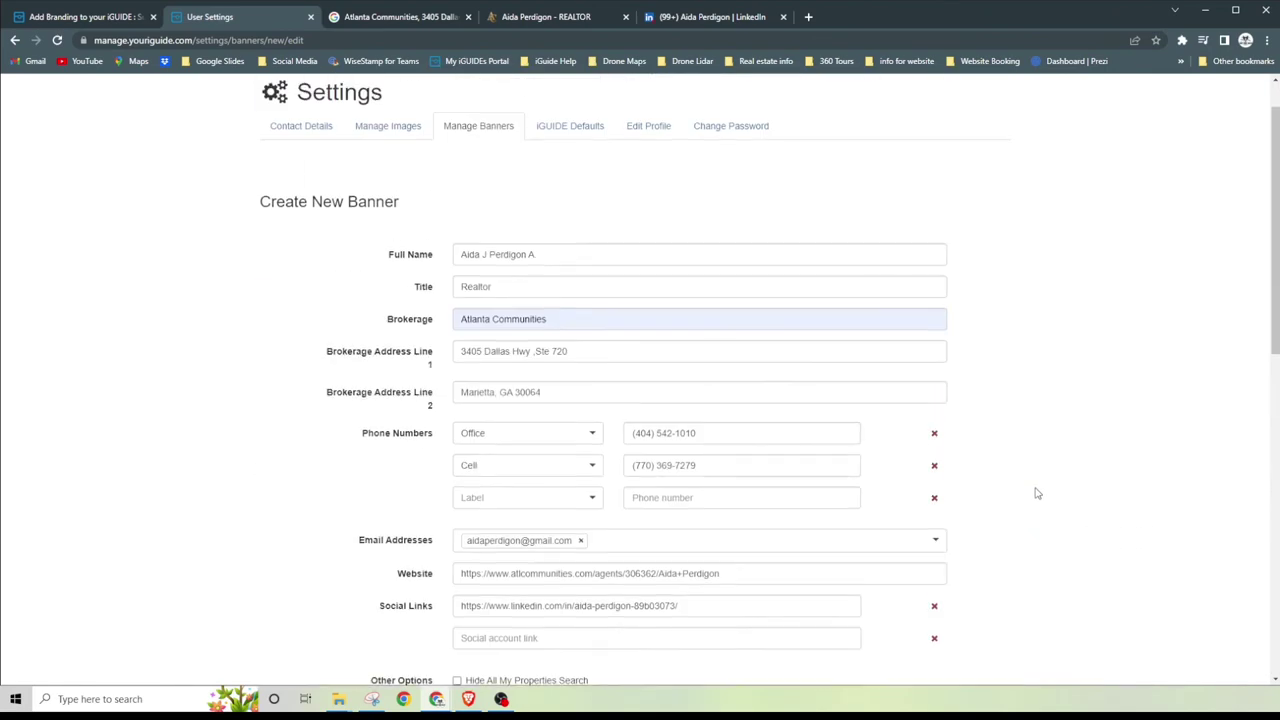
pyautogui.scroll(-10, 1037, 493)
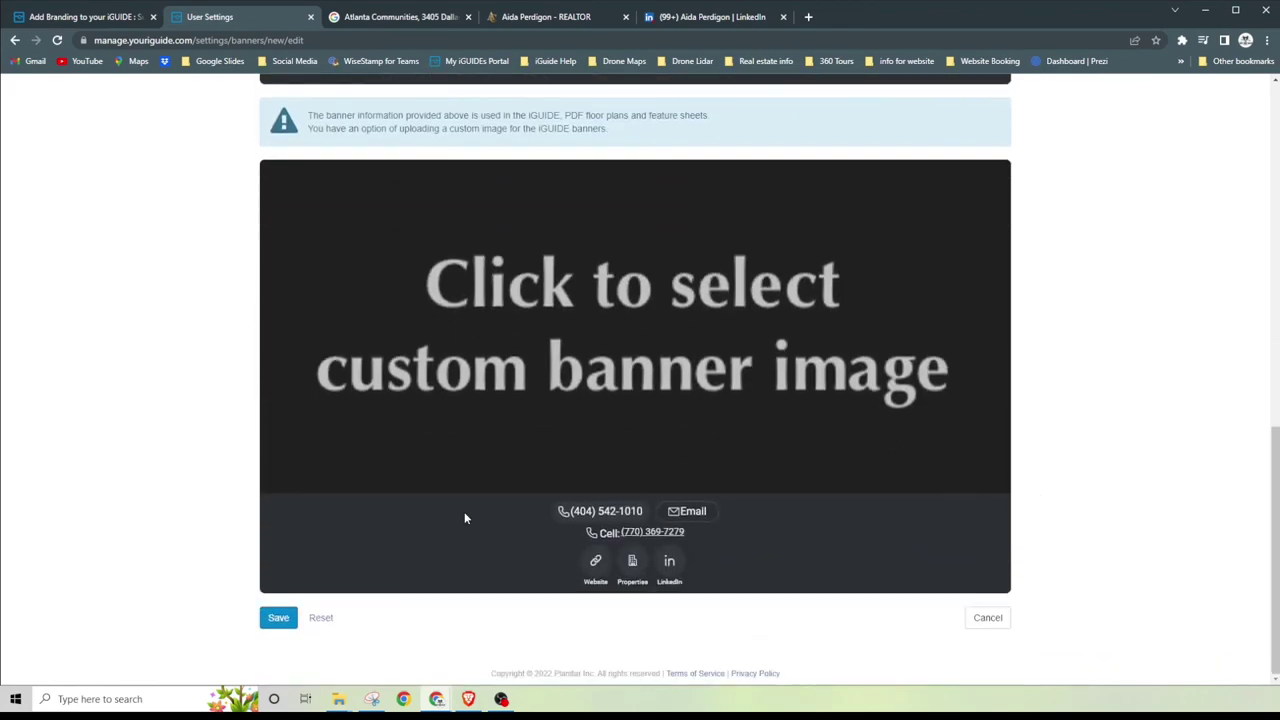
pyautogui.click(285, 613)
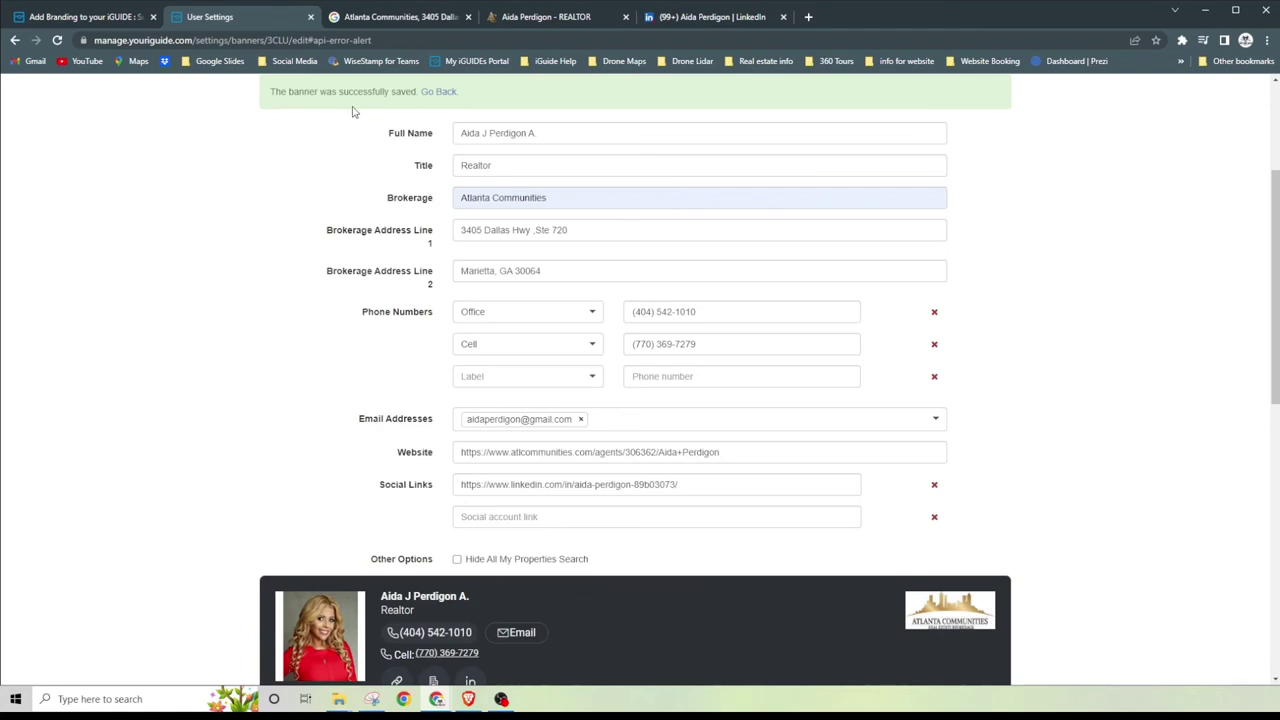
pyautogui.scroll(2, 391, 237)
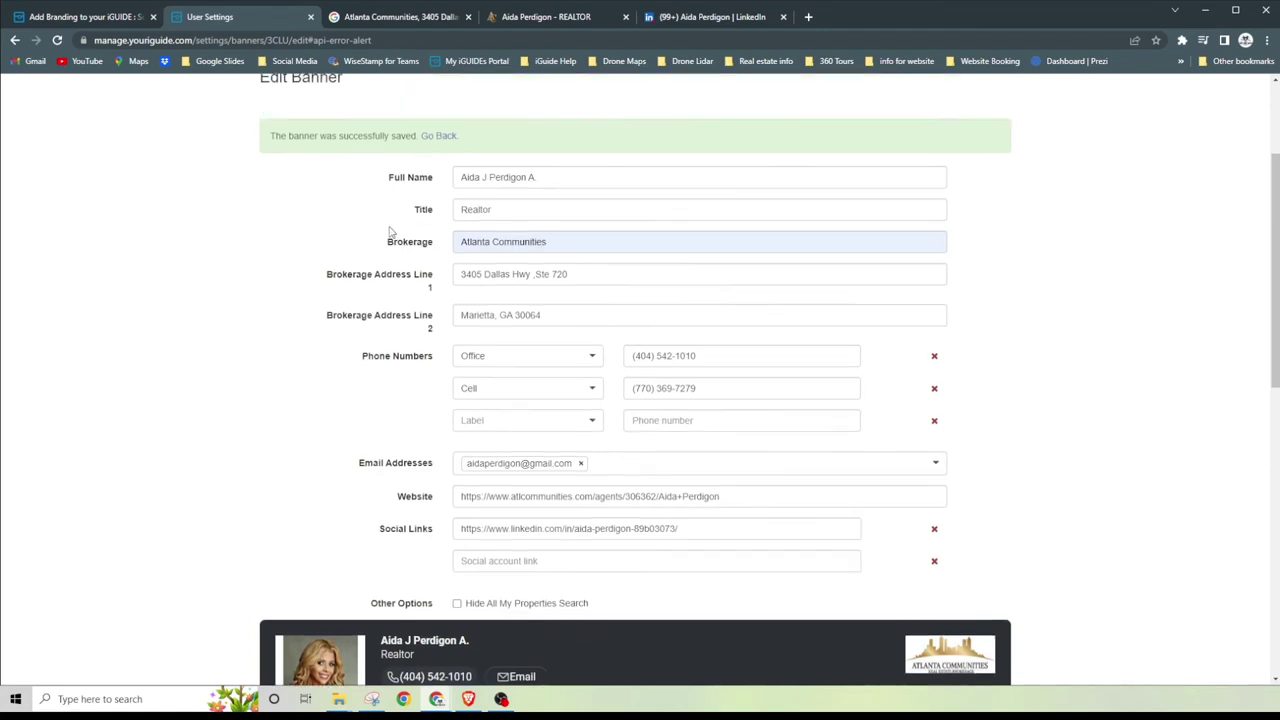
pyautogui.scroll(-1, 392, 240)
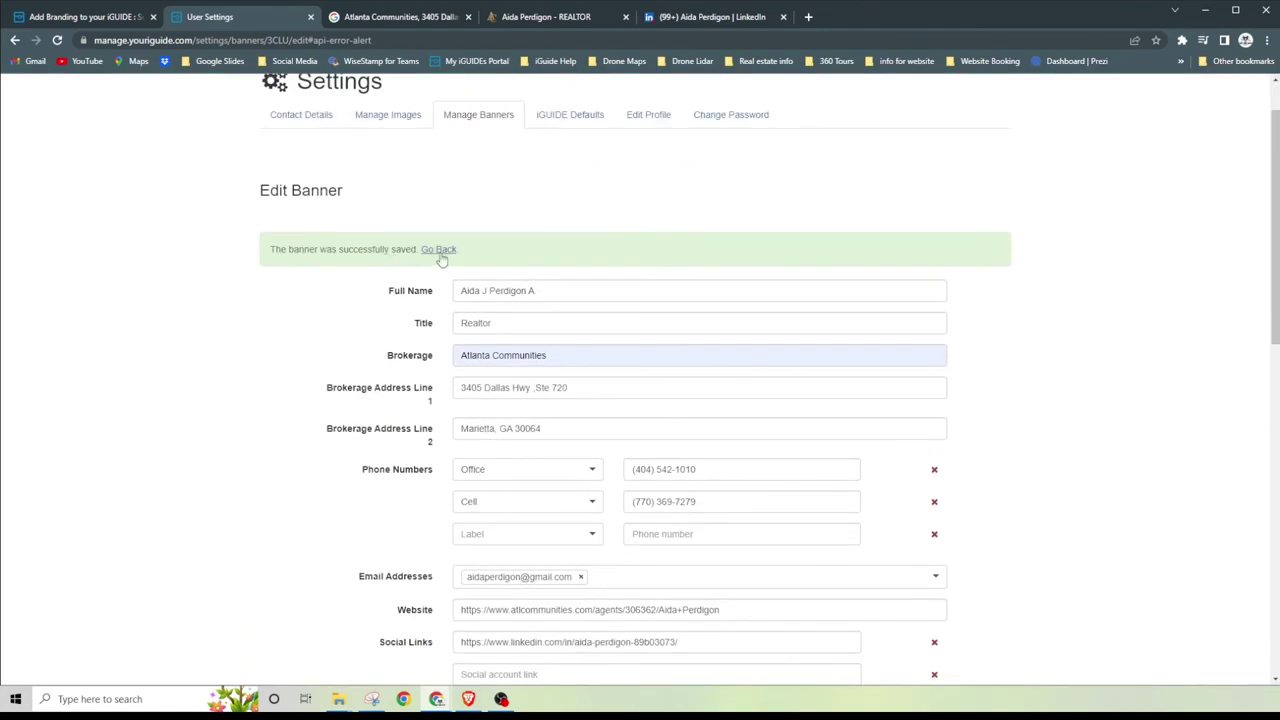
# Step: Go back to Manage Banners and check page 2 for the new realtor banner with headshot and Atlanta Communities logo
pyautogui.click(438, 250)
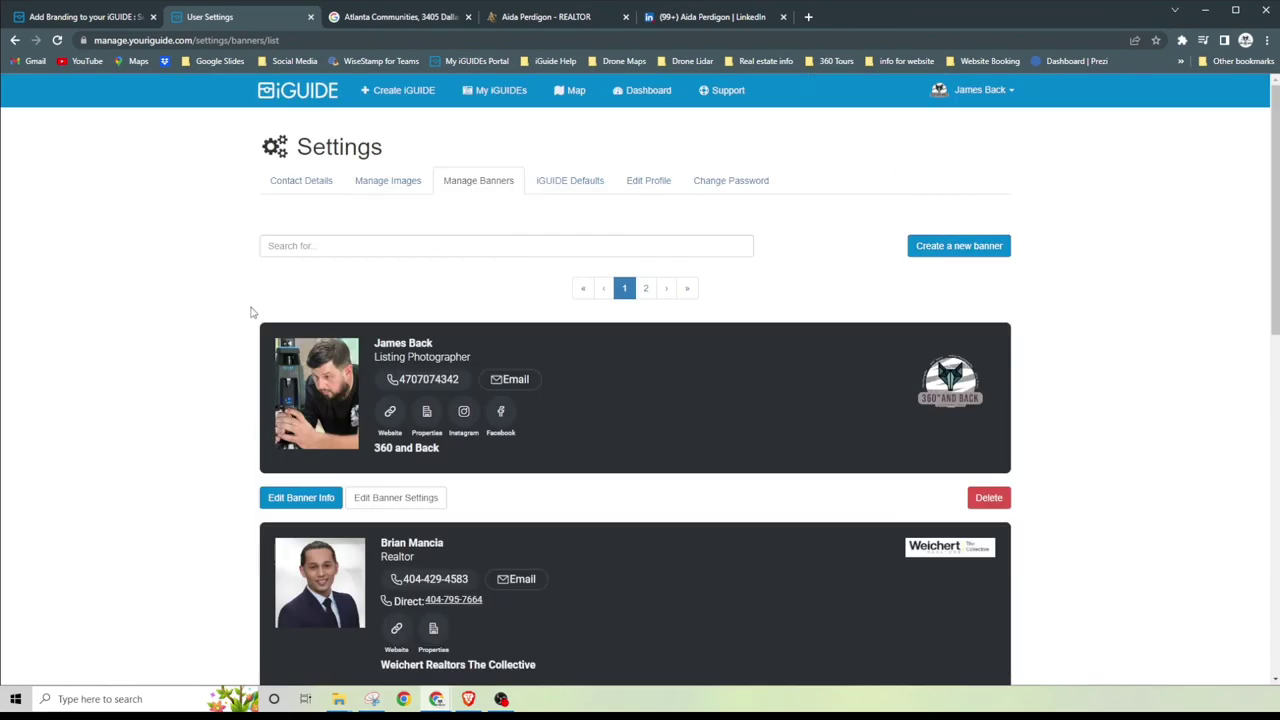
pyautogui.scroll(-8, 251, 311)
pyautogui.scroll(6, 256, 313)
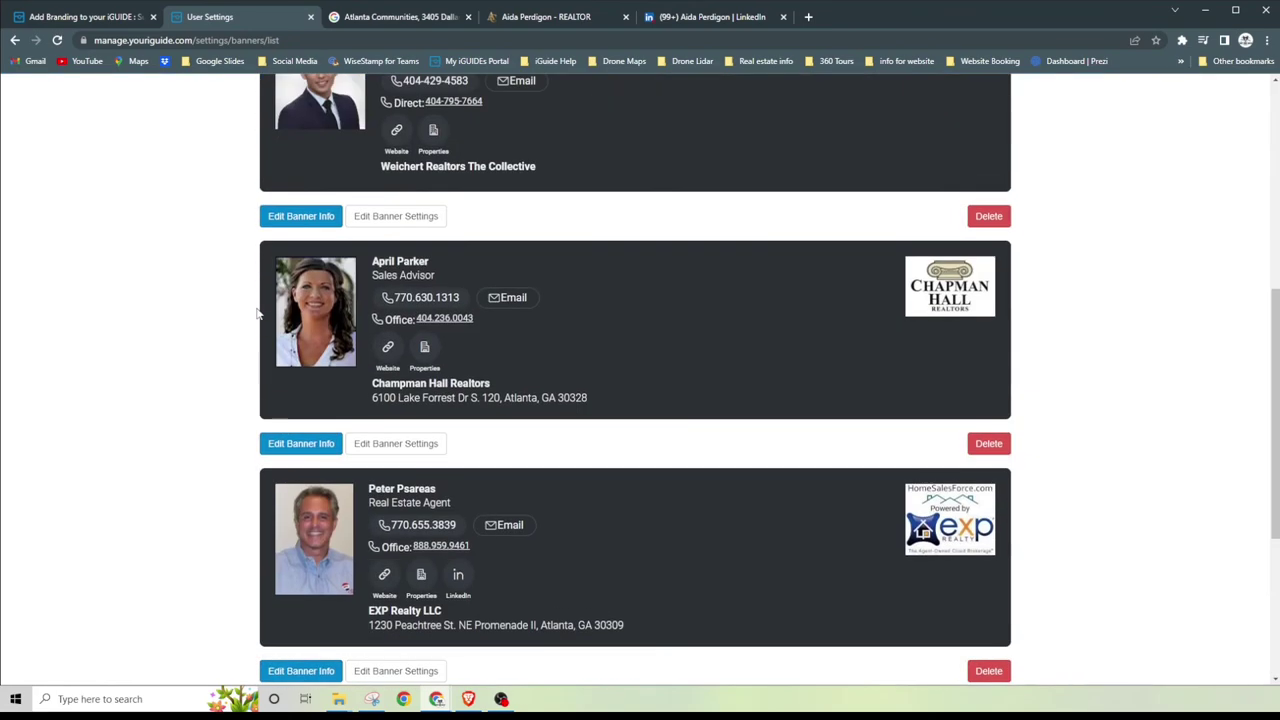
pyautogui.scroll(-7, 256, 313)
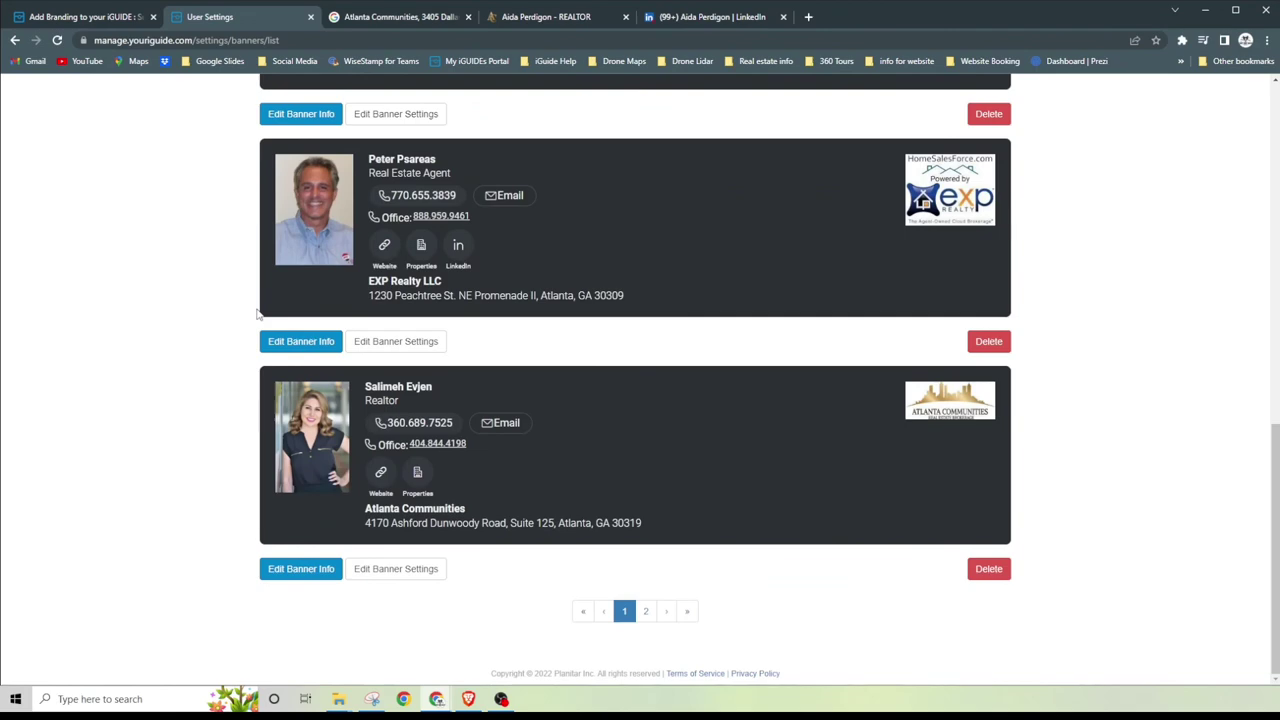
pyautogui.click(642, 611)
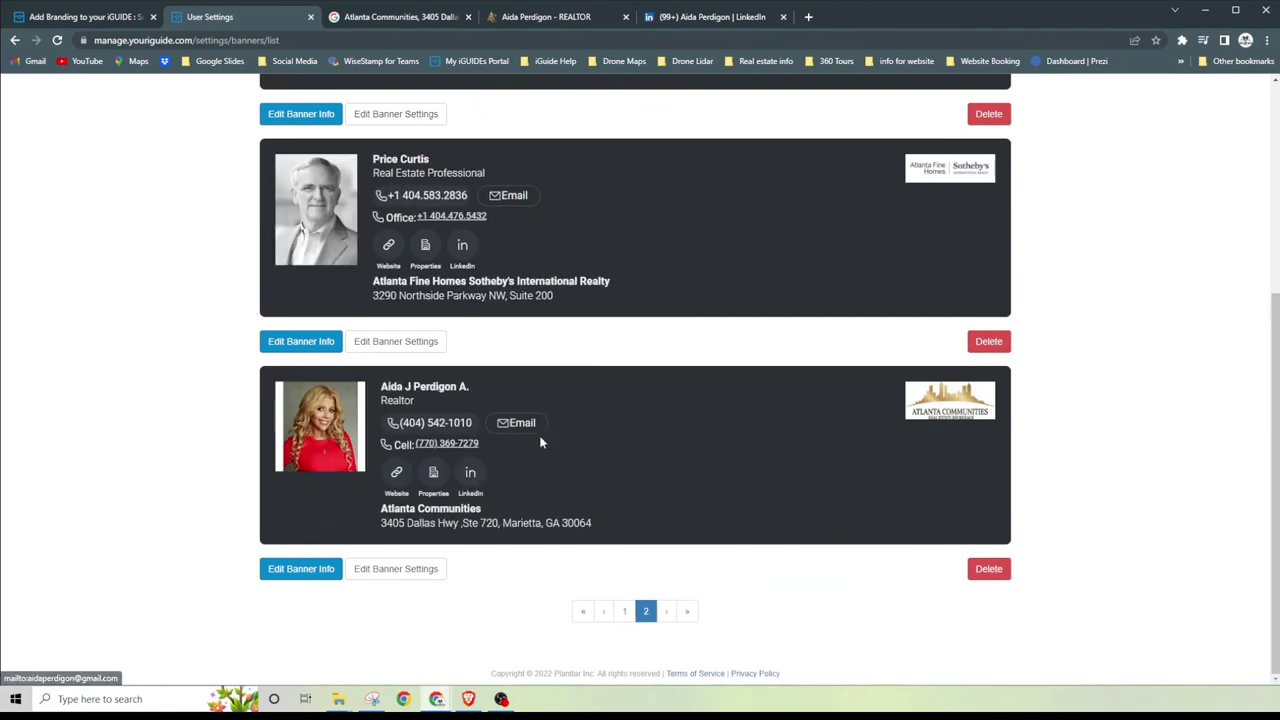
pyautogui.scroll(3, 600, 430)
pyautogui.scroll(-3, 606, 428)
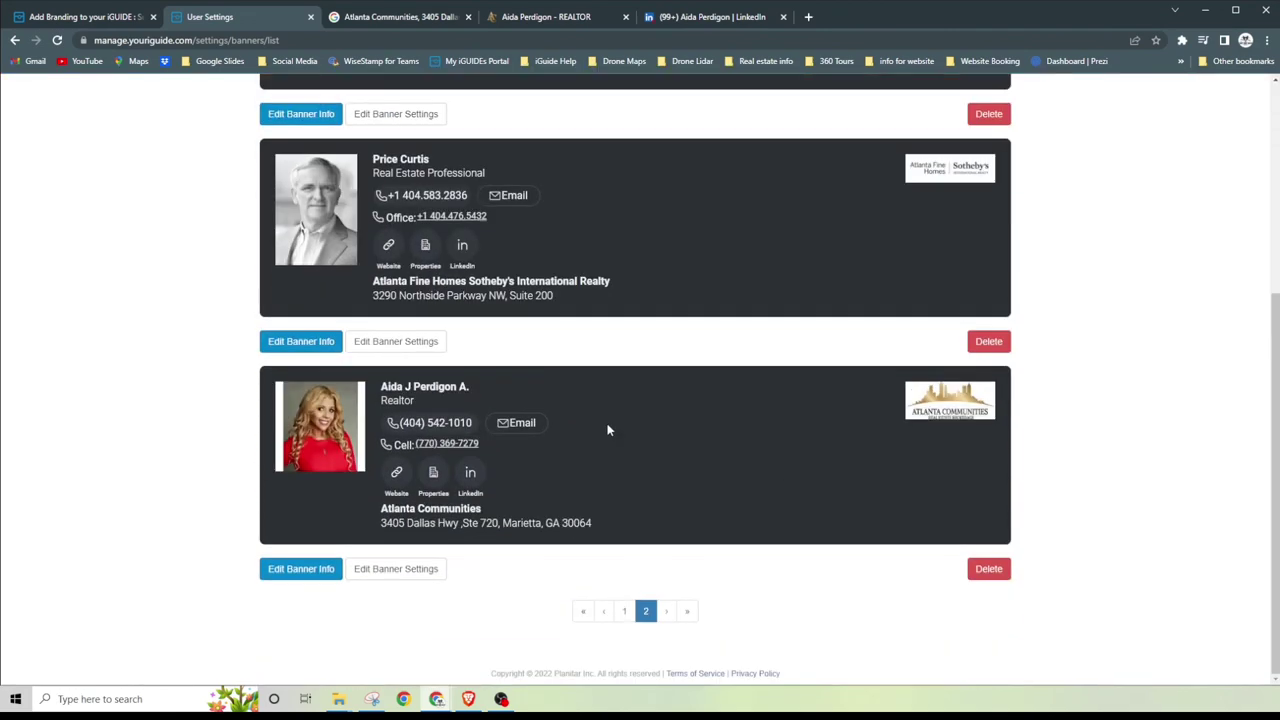
pyautogui.scroll(3, 626, 423)
pyautogui.scroll(1, 670, 421)
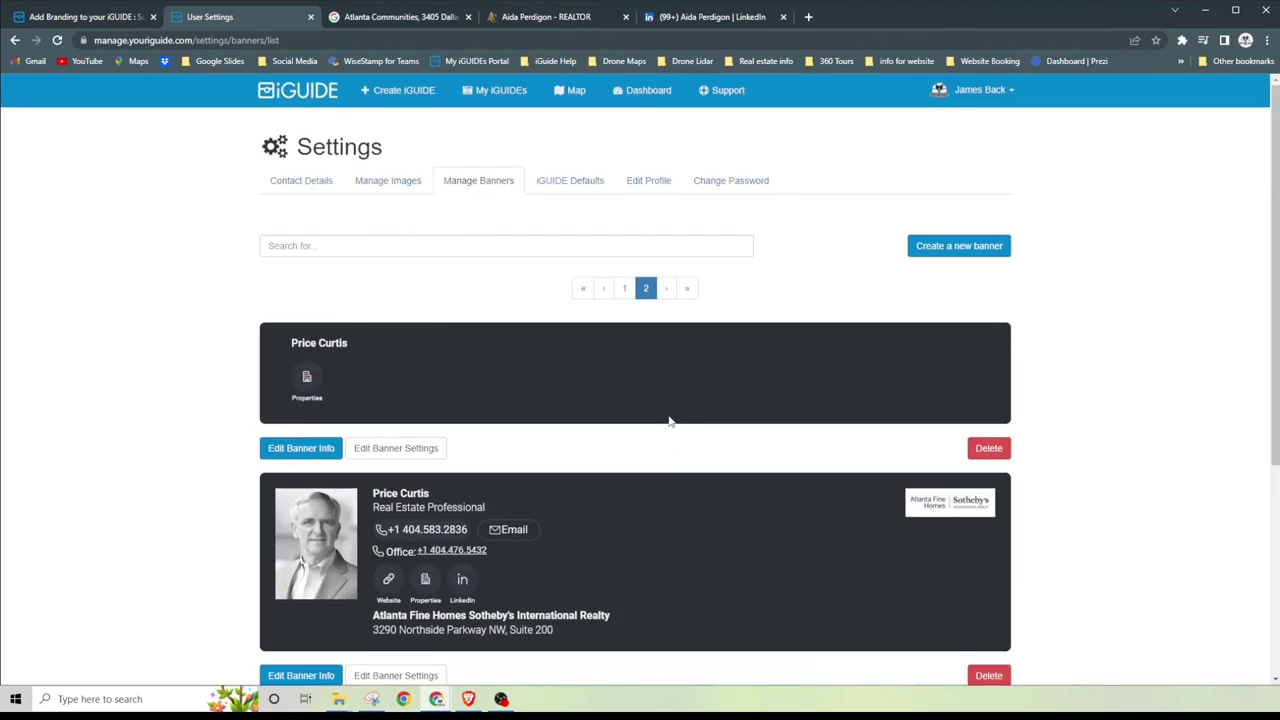